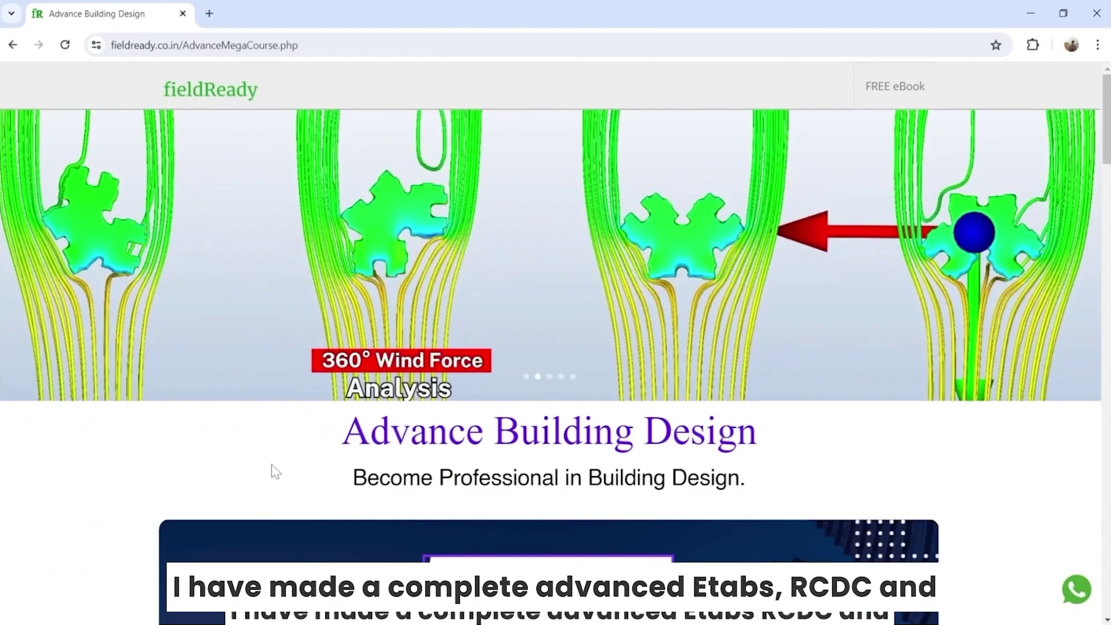
- Open the Advance Building Design demo lectures and course index, pausing the demo video
scroll(202, 478, "down", 20)
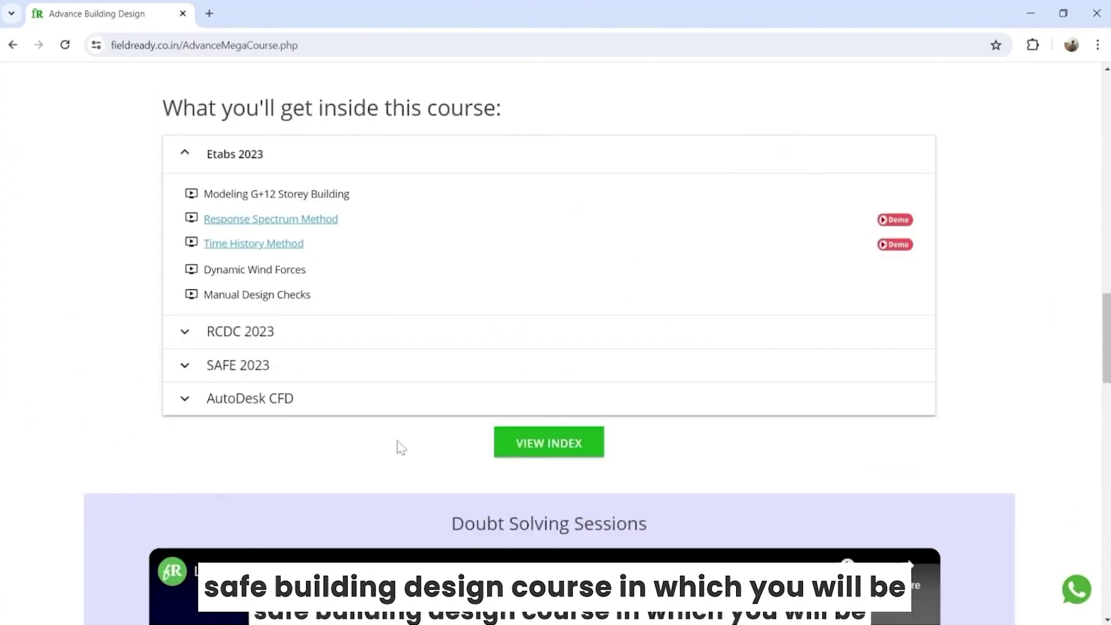
left_click(548, 442)
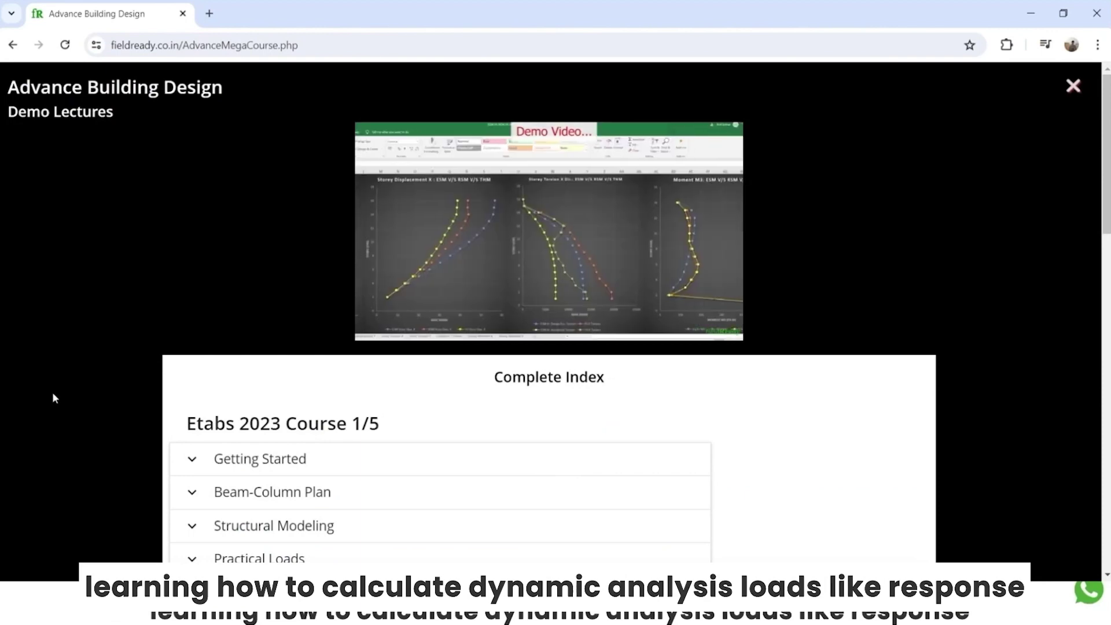
left_click(50, 310)
scroll(144, 417, "down", 5)
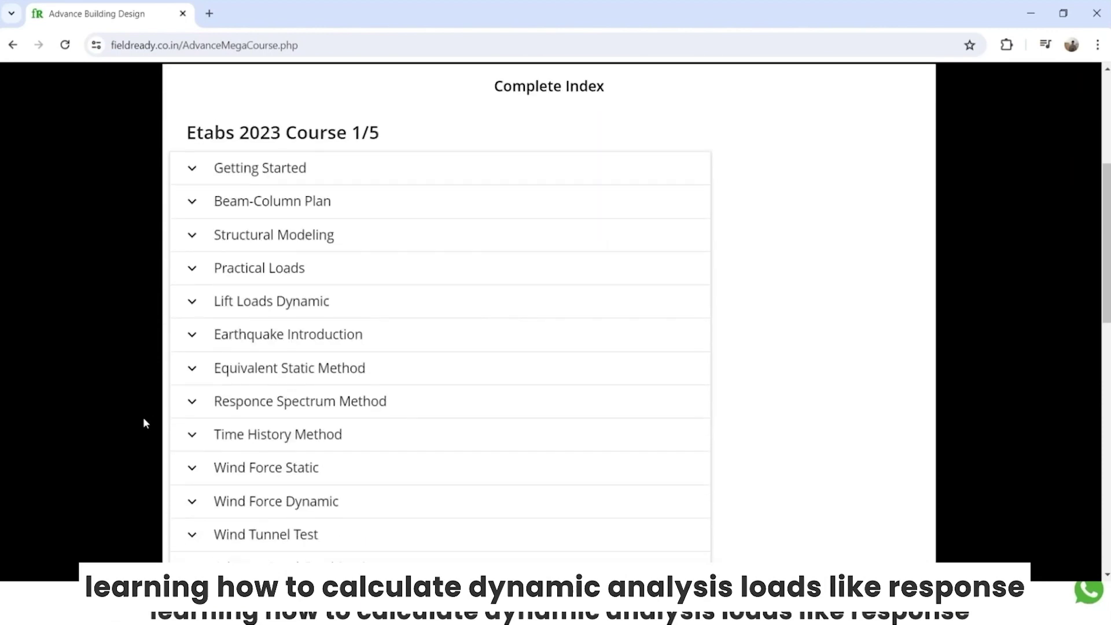
scroll(260, 268, "down", 3)
- Expand the Response Spectrum, Time History, Wind Force Static and Wind Force Dynamic sections
left_click(259, 257)
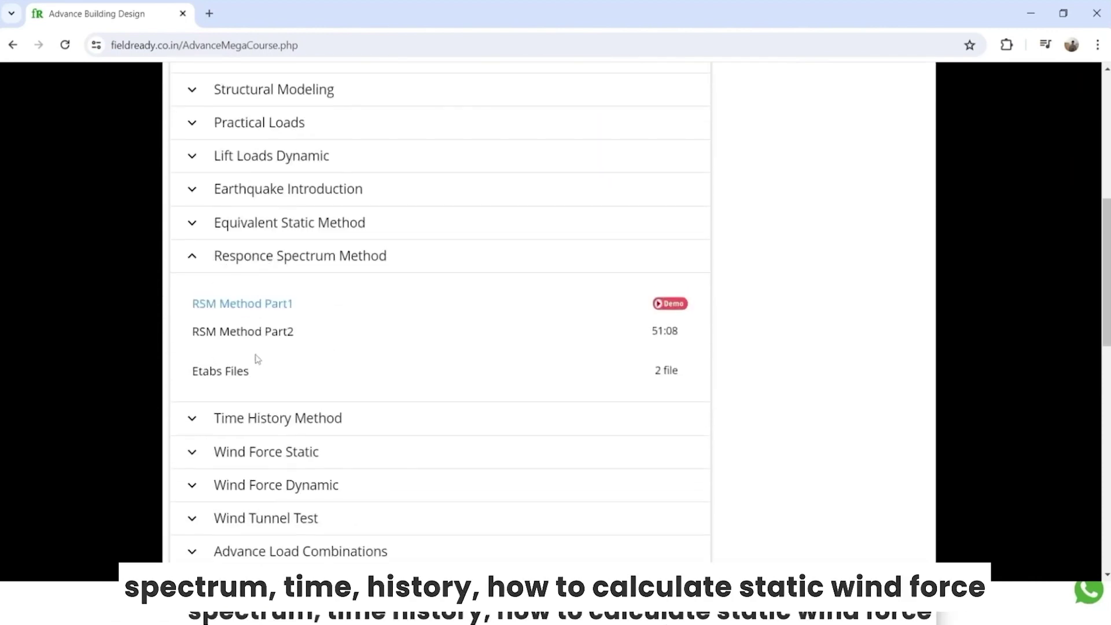
scroll(257, 341, "down", 3)
left_click(261, 274)
scroll(251, 363, "down", 3)
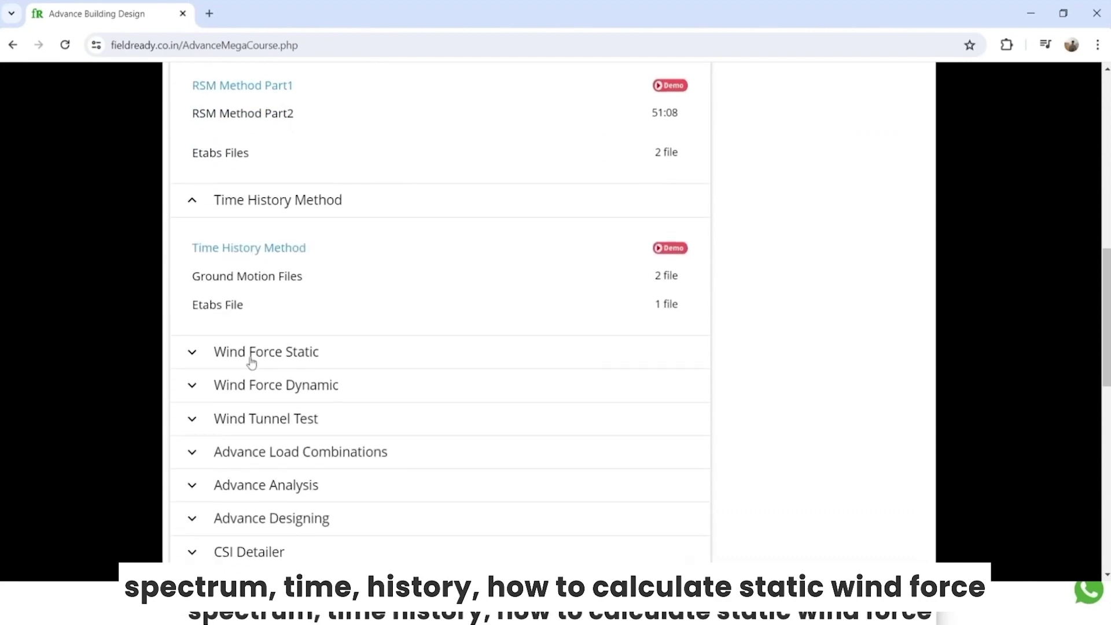
left_click(261, 283)
scroll(273, 339, "down", 2)
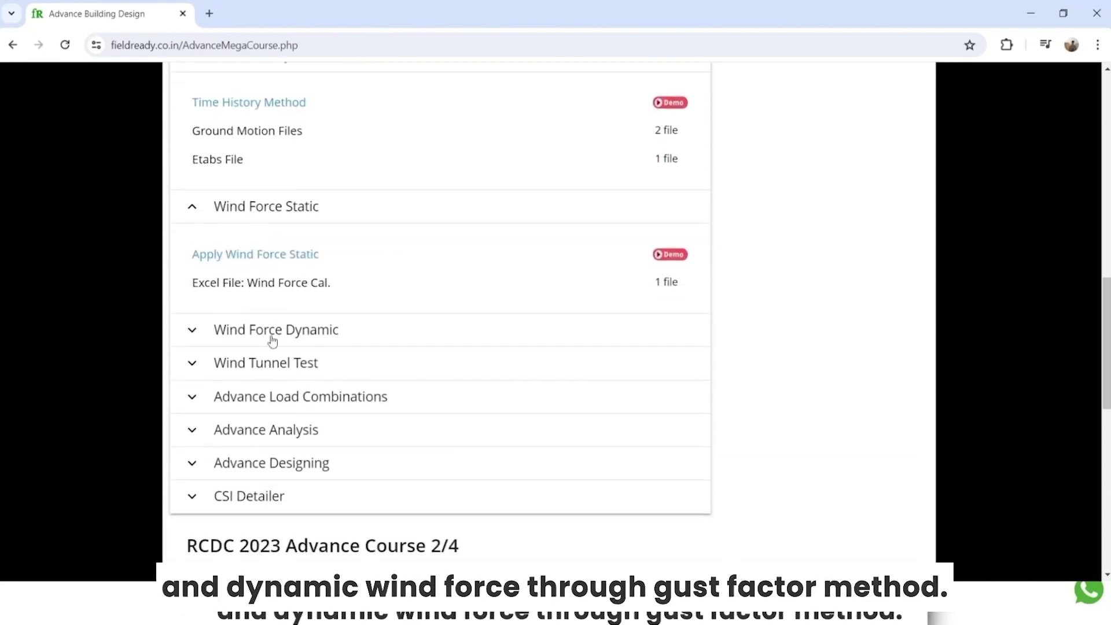
left_click(272, 338)
scroll(301, 335, "down", 2)
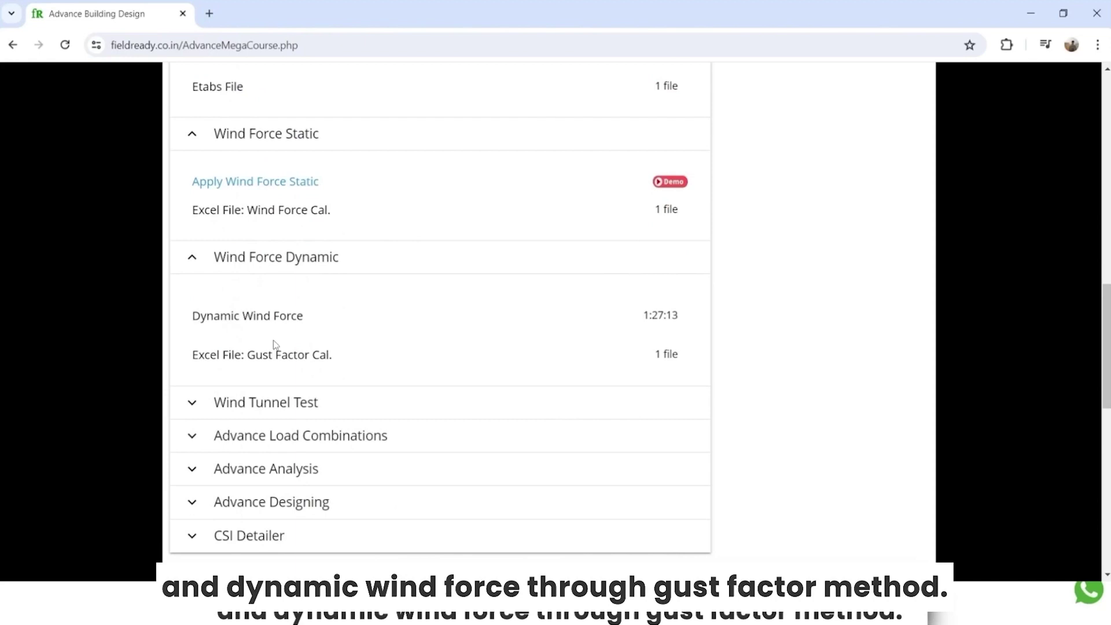
- Highlight the Gust Factor Cal. Excel file entry, then clear the highlight
left_click_drag(193, 355, 335, 360)
left_click(335, 360)
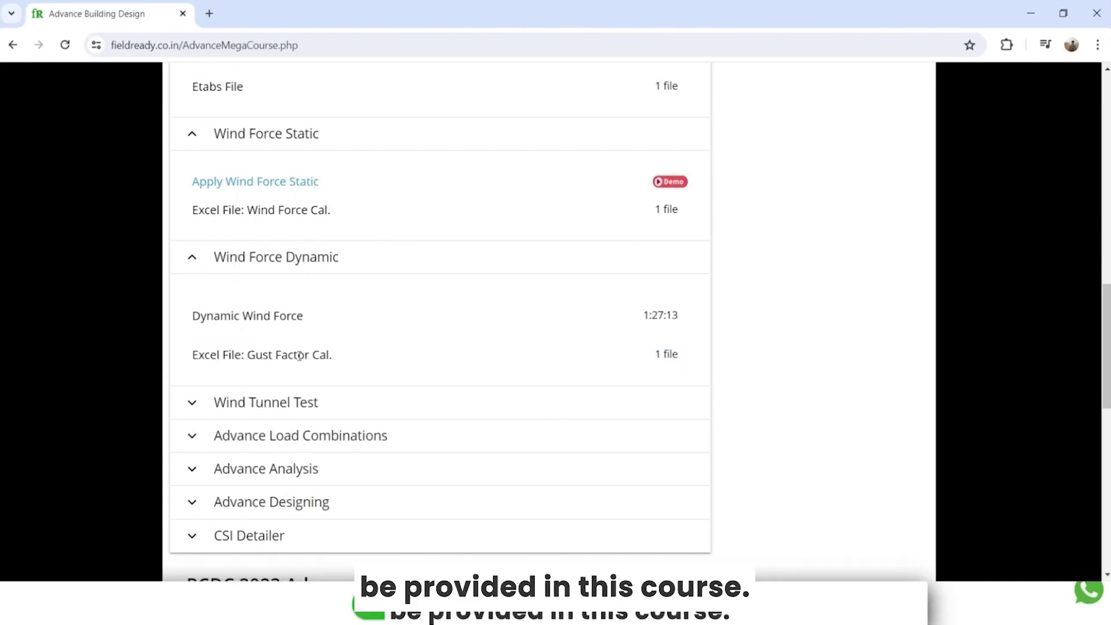
scroll(299, 359, "down", 3)
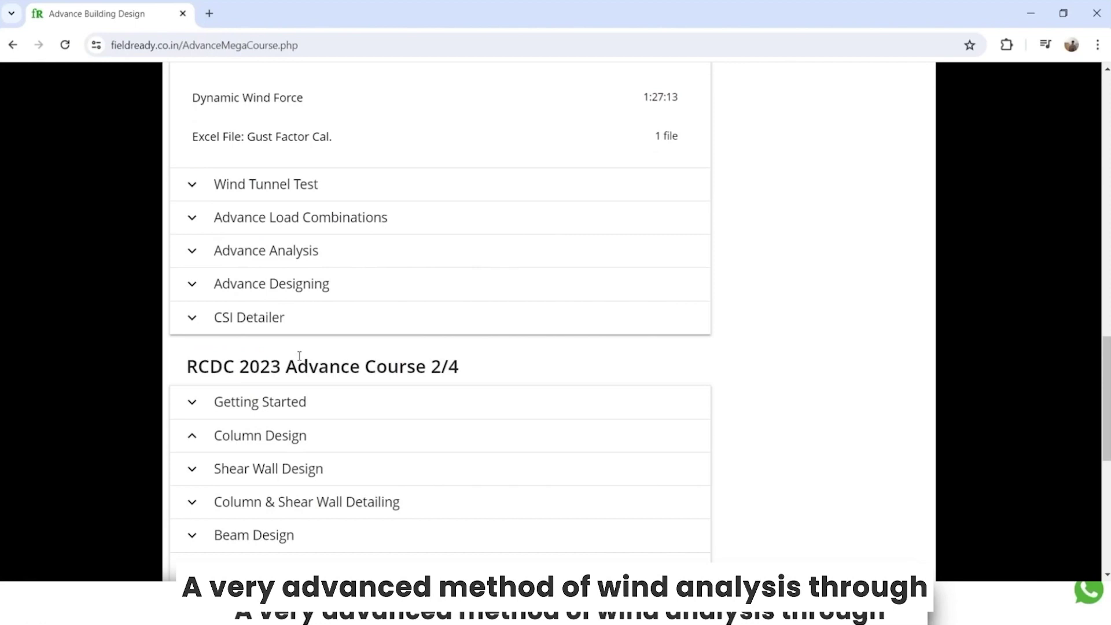
scroll(298, 364, "down", 7)
- Expand the Dynamic Wind Loading lectures and review their entries
left_click(246, 489)
scroll(243, 483, "down", 1)
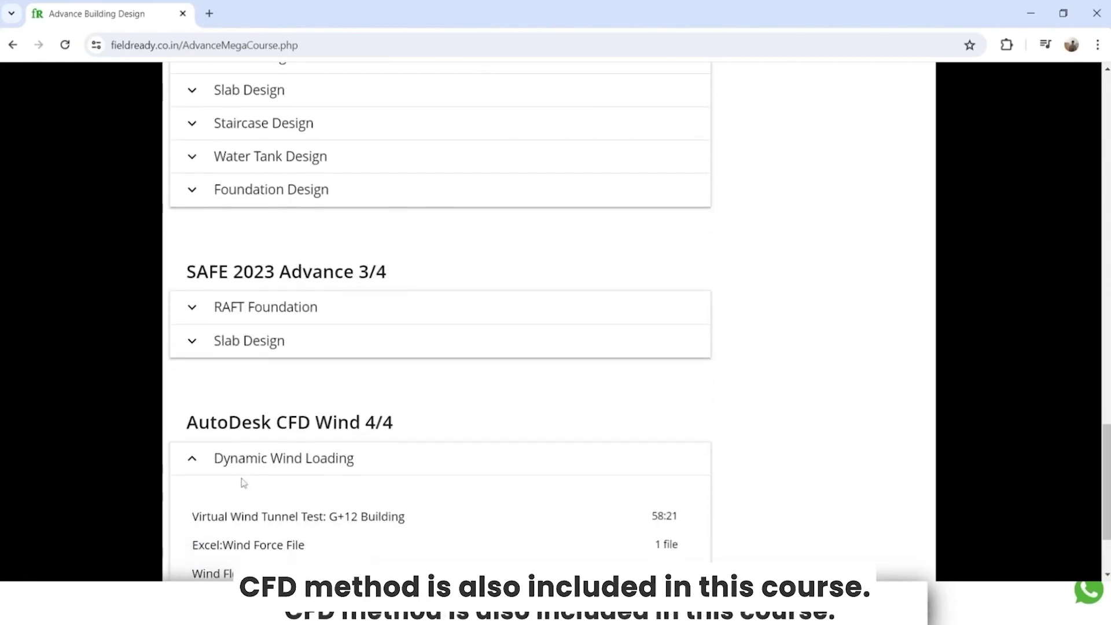
scroll(244, 483, "down", 2)
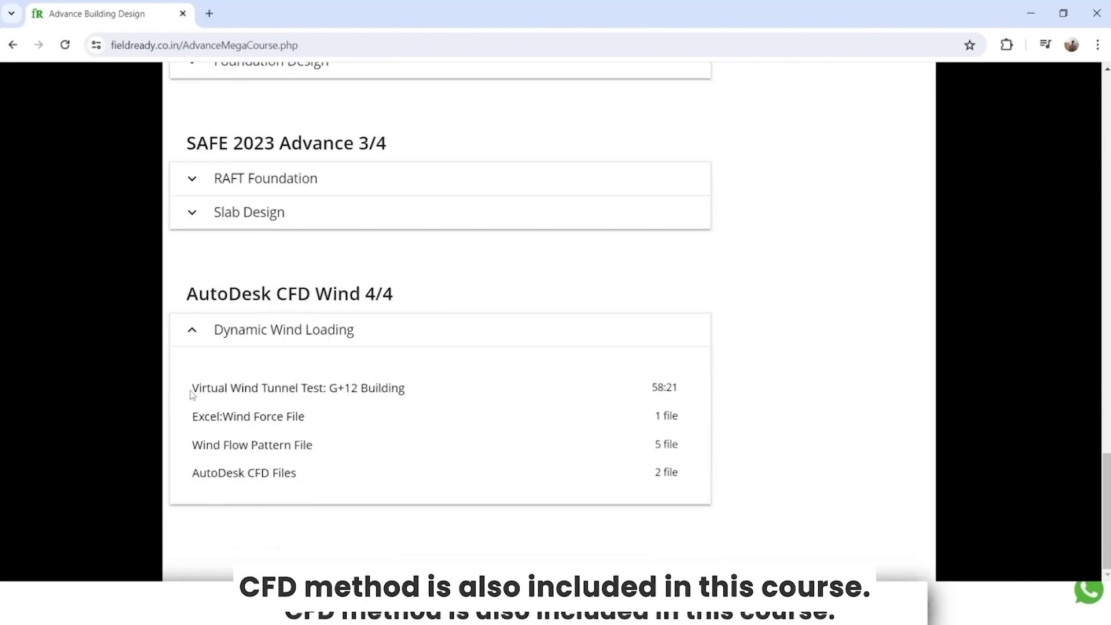
left_click_drag(193, 394, 376, 412)
scroll(248, 280, "up", 6)
left_click_drag(187, 195, 450, 198)
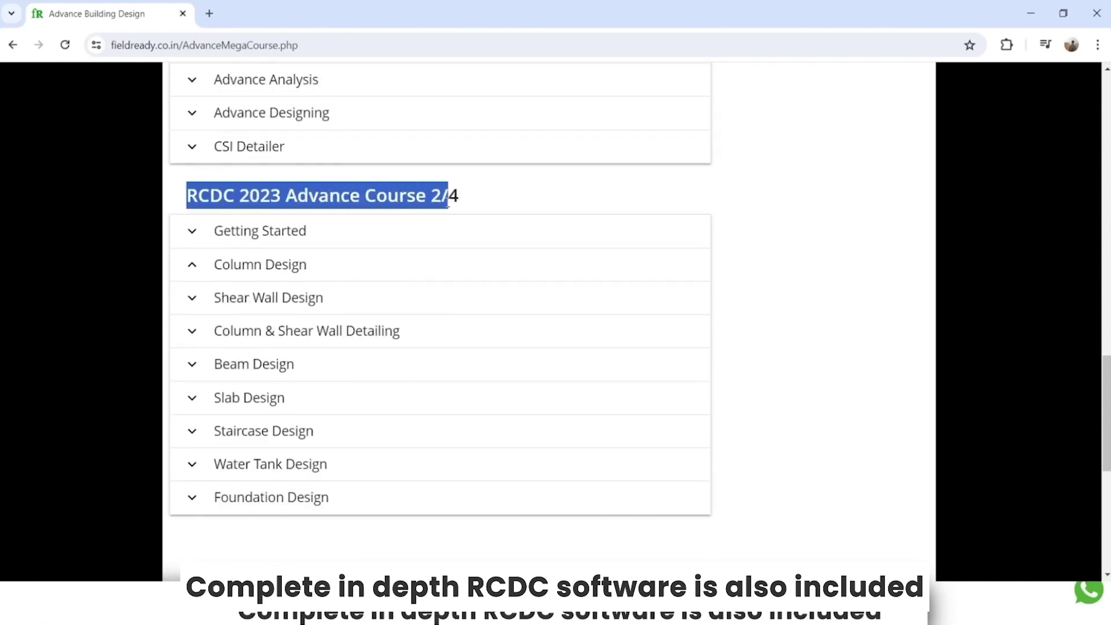
- Expand the Column Design, Shear Wall Design, Column & Shear Wall Detailing and Staircase Design sections
left_click(193, 264)
scroll(195, 312, "down", 2)
left_click(194, 312)
scroll(193, 335, "down", 2)
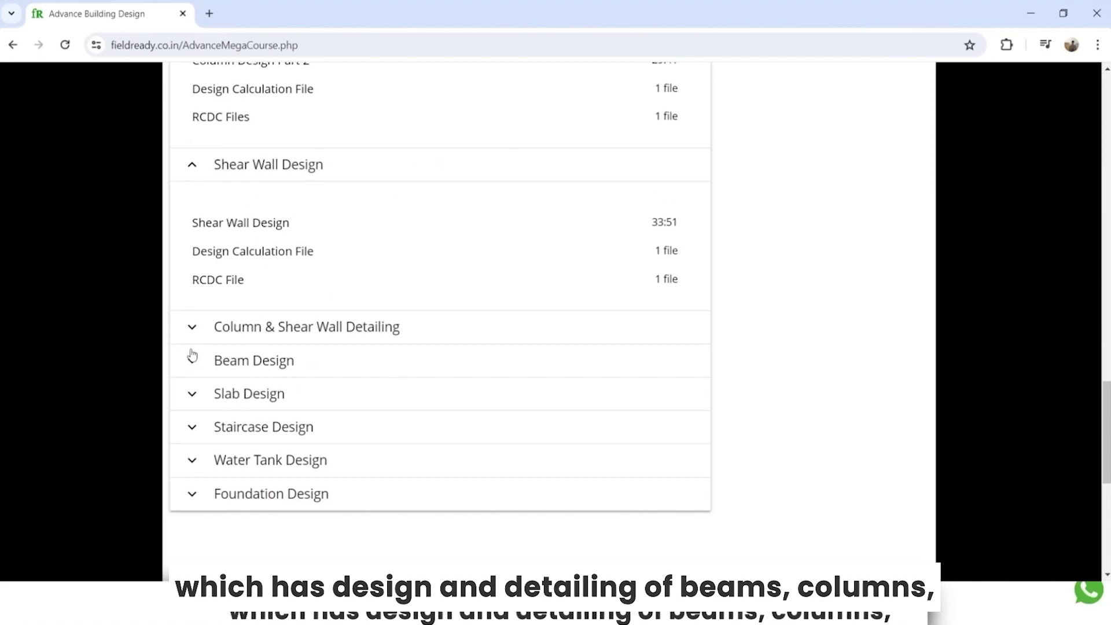
left_click(193, 332)
scroll(191, 359, "down", 3)
left_click(192, 336)
scroll(193, 372, "down", 2)
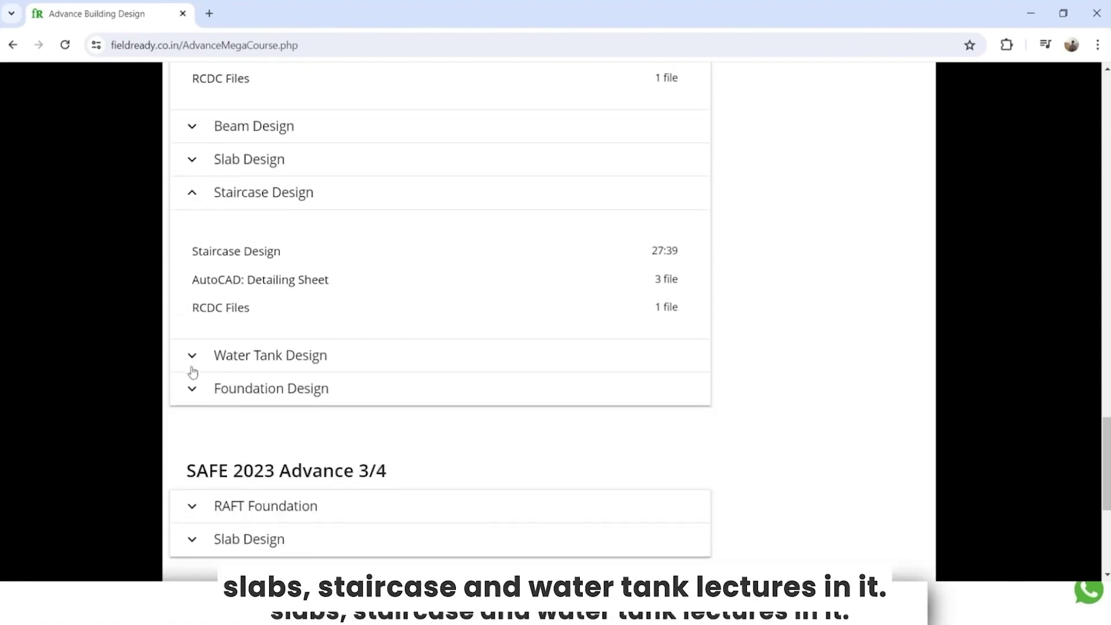
- Expand the Water Tank Design, Foundation Design, RAFT Foundation and SAFE Slab Design sections
left_click(192, 365)
scroll(191, 382, "down", 2)
left_click(193, 372)
scroll(195, 373, "down", 3)
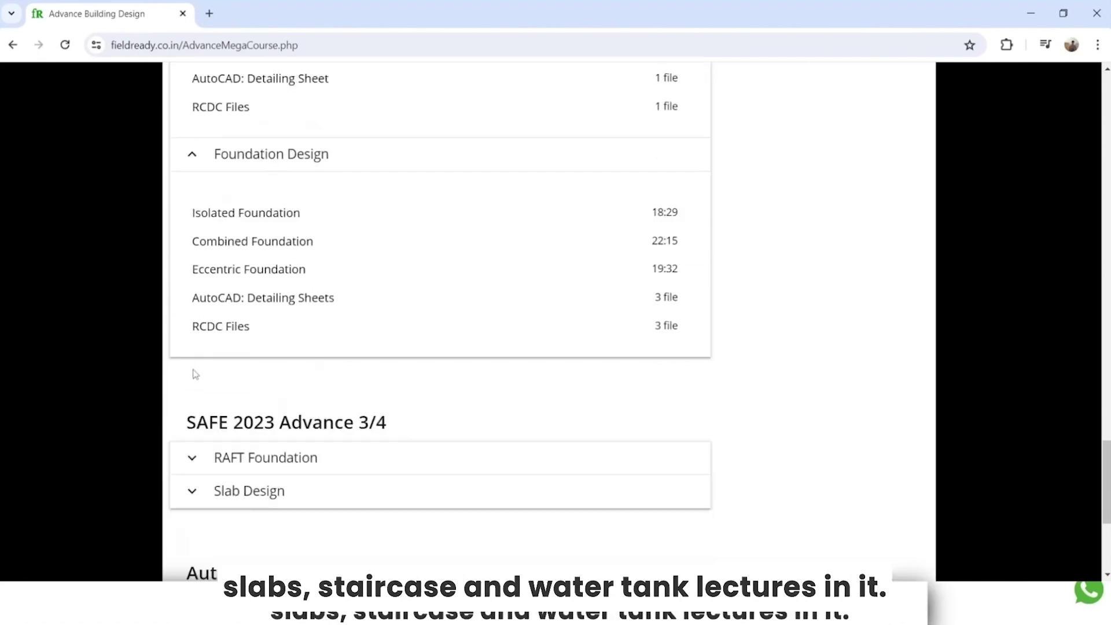
scroll(195, 364, "down", 2)
left_click(192, 313)
scroll(193, 350, "down", 2)
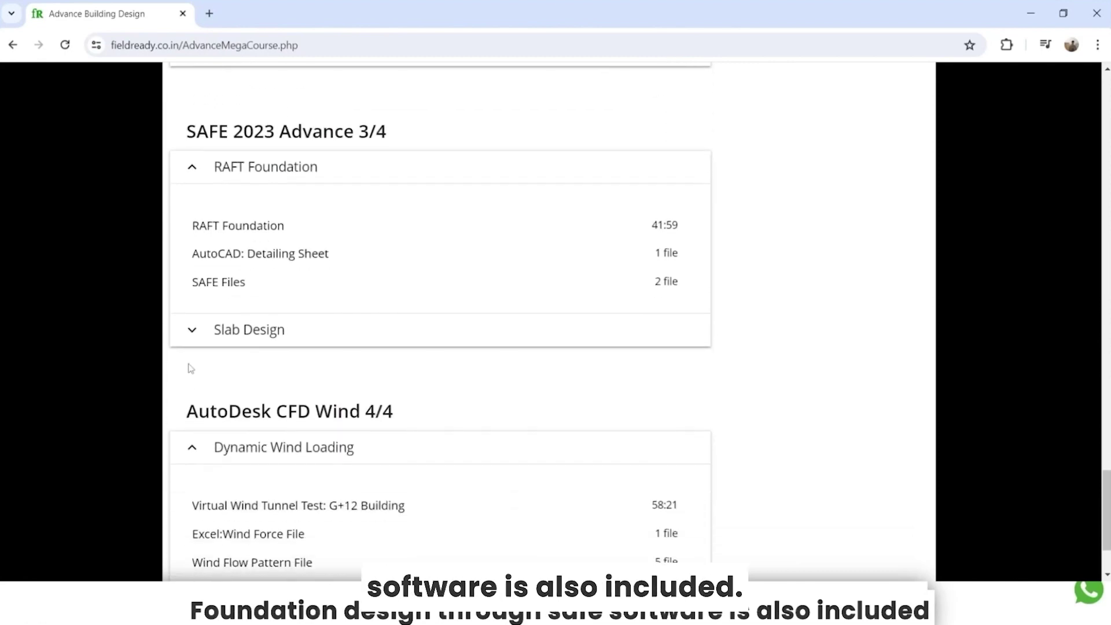
left_click(192, 330)
- Collapse the Dynamic Wind Loading section and return up the course index
scroll(189, 364, "down", 2)
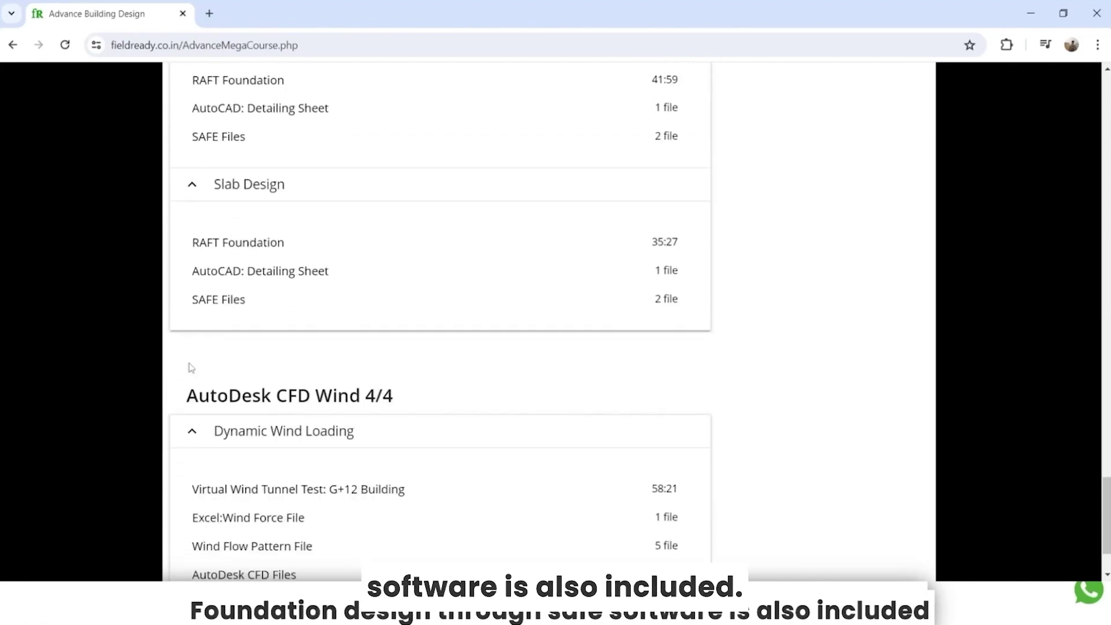
left_click(195, 424)
scroll(197, 426, "up", 20)
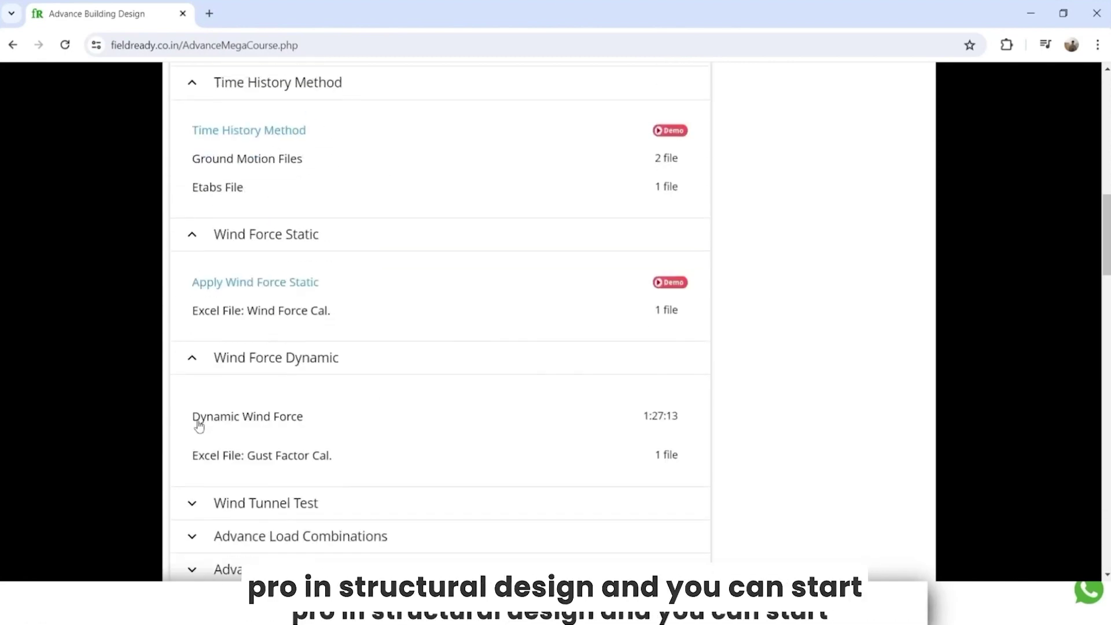
scroll(199, 426, "up", 15)
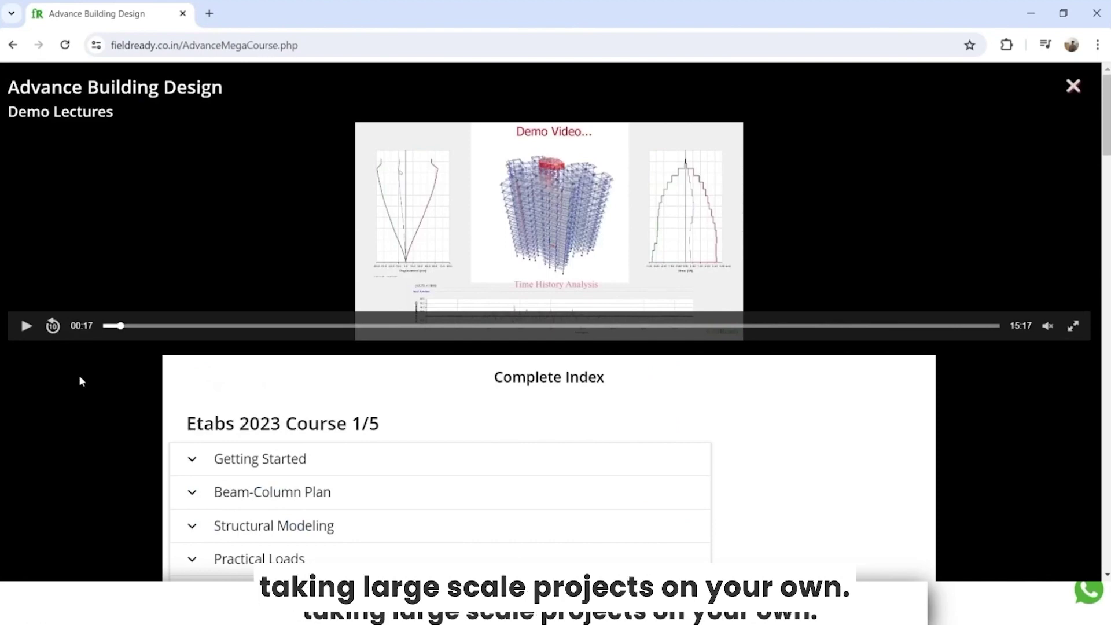
- Resume the demo video, then bring up the Start menu from the G+12 model
left_click(26, 325)
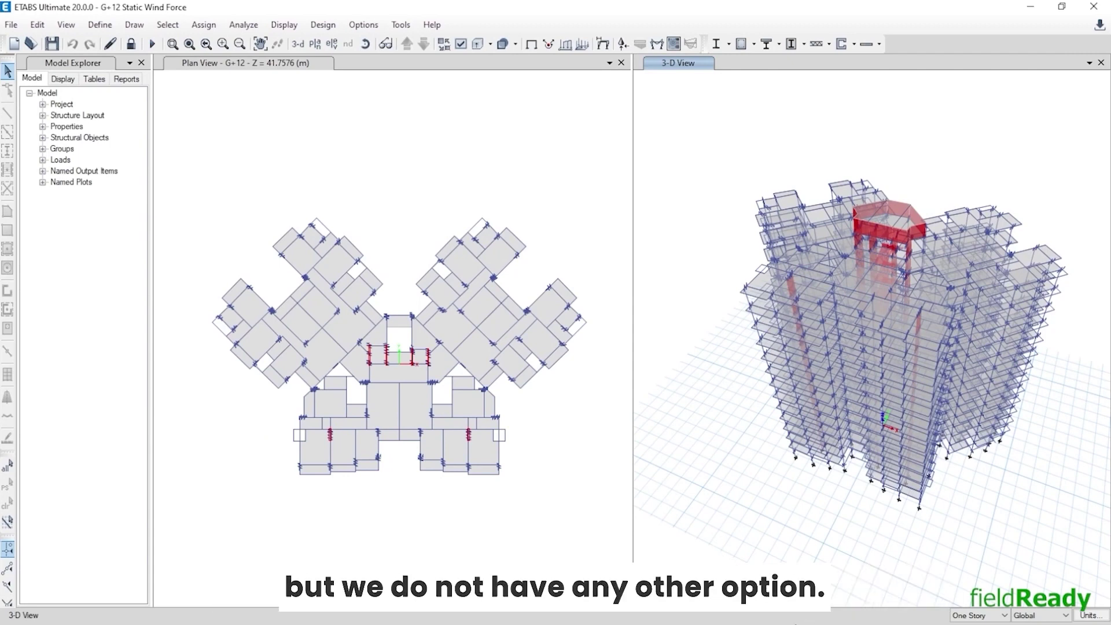
key("super")
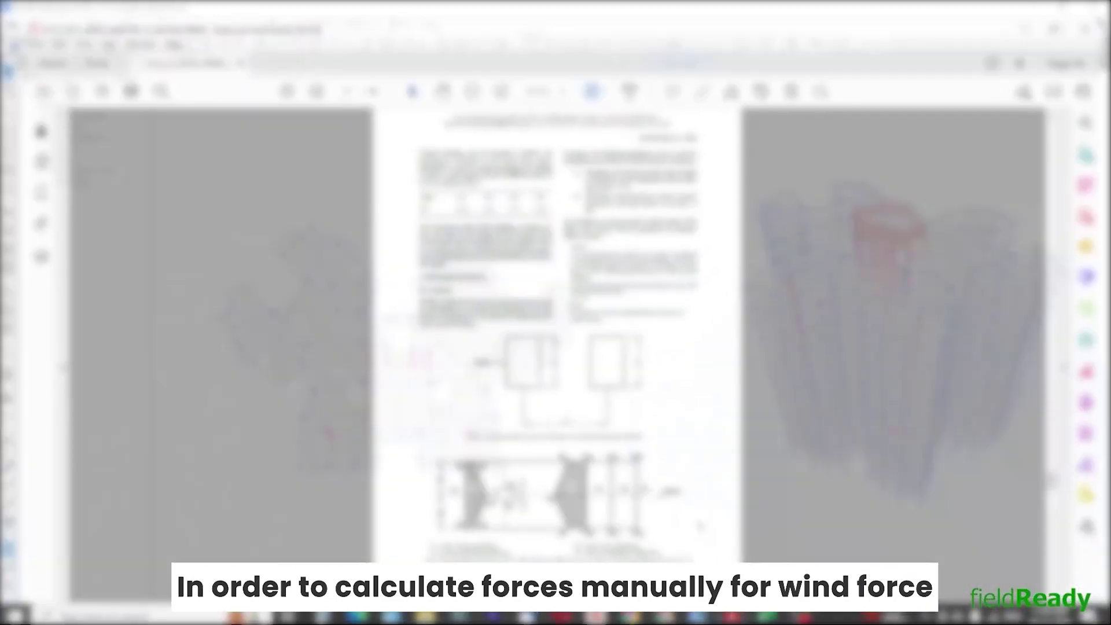
- Zoom the IS 875 Part 3 PDF to 125% on page 47 to read clause 9.1
left_click_drag(1062, 479, 1026, 90)
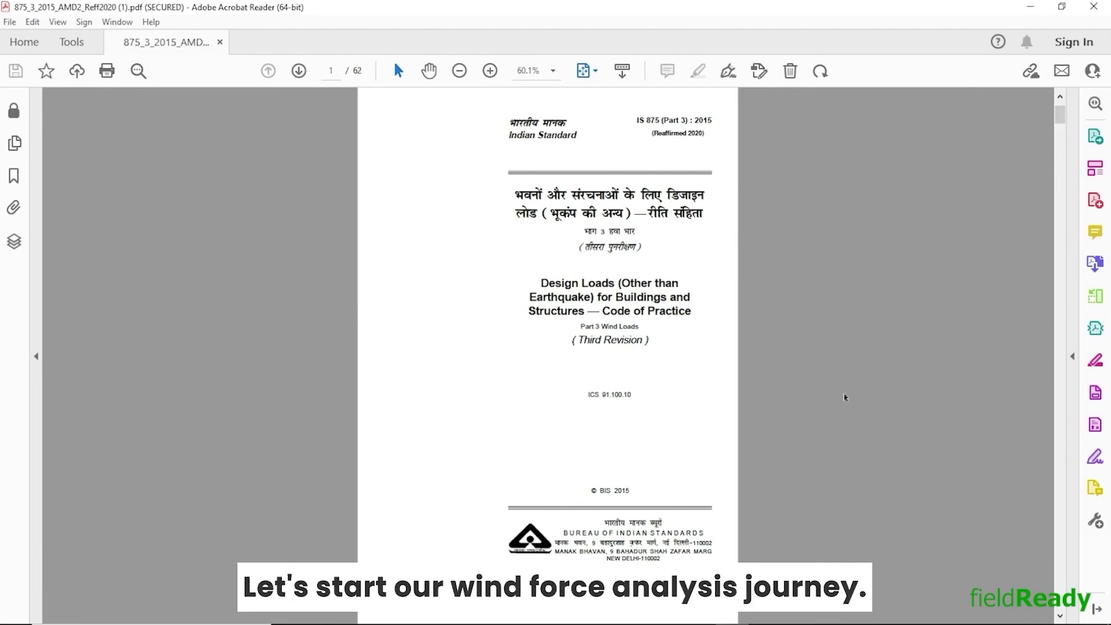
left_click(1031, 7)
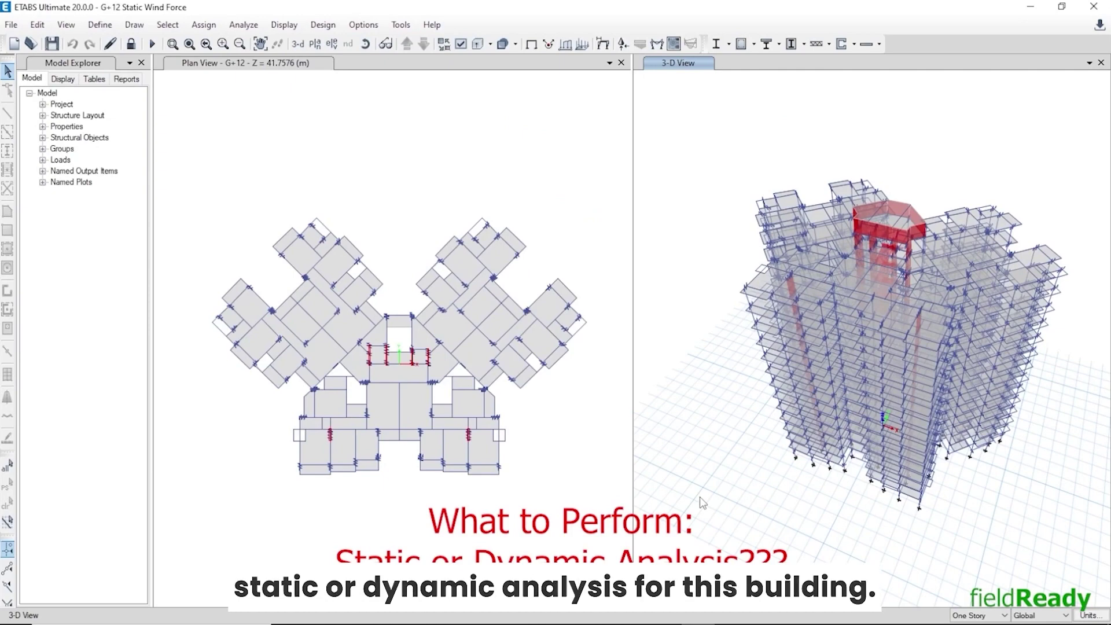
key("super")
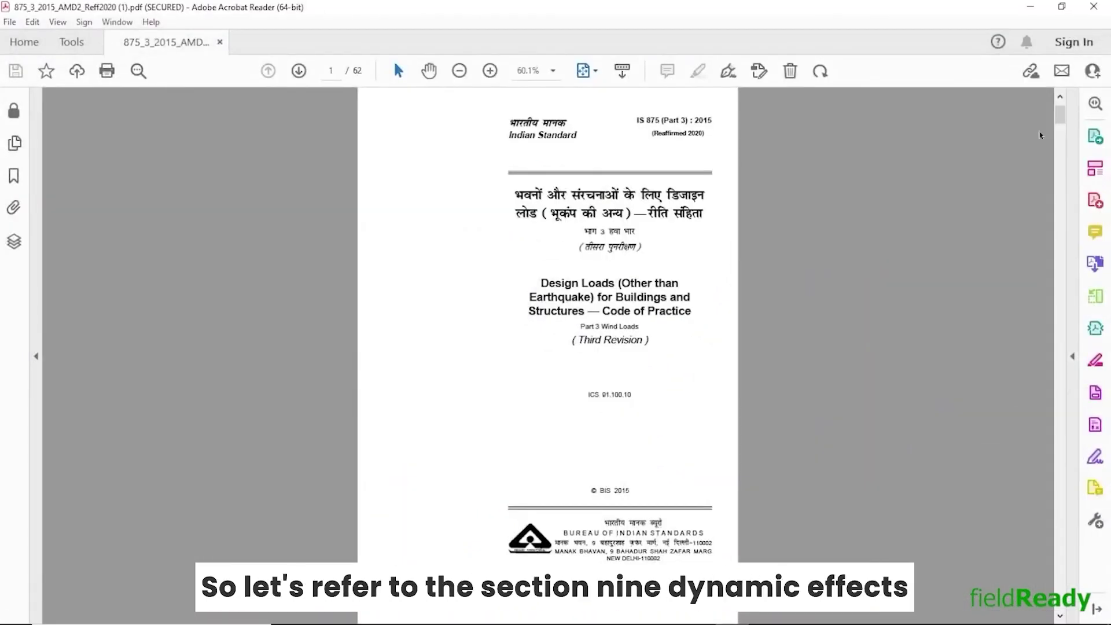
left_click_drag(1060, 114, 1069, 488)
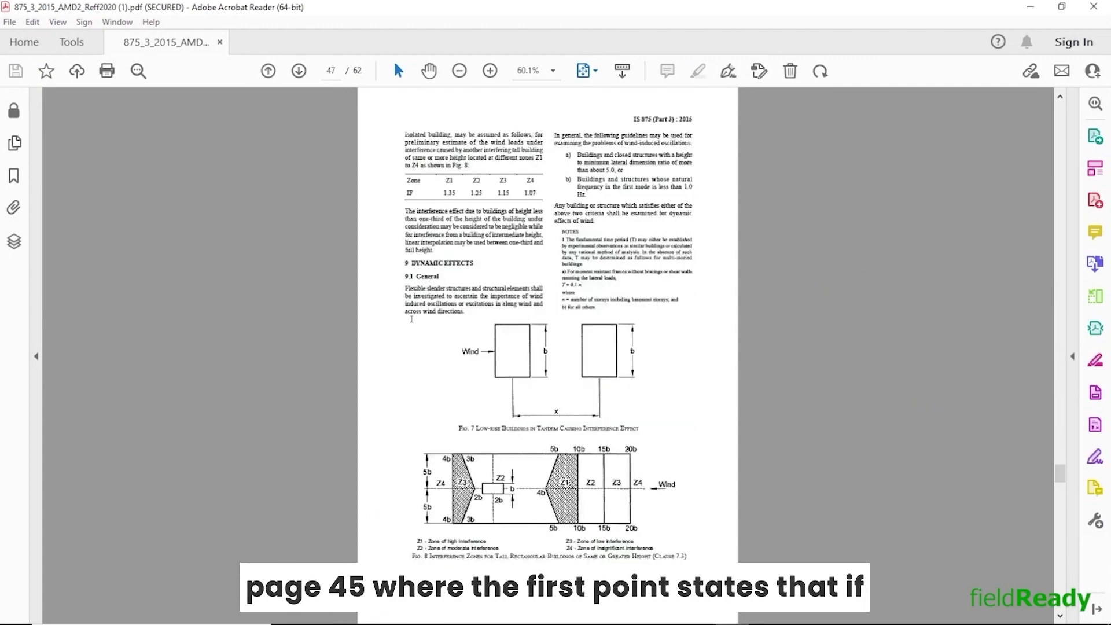
key("ctrl+plus")
key("ctrl+plus")
key("ctrl+plus")
key("ctrl+plus")
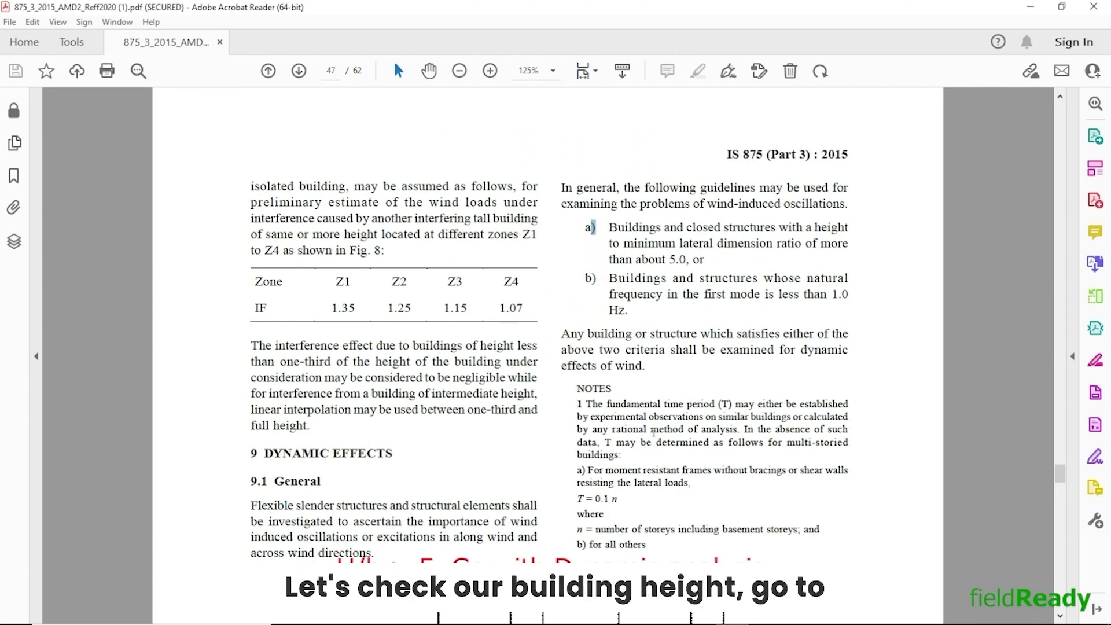
key("super")
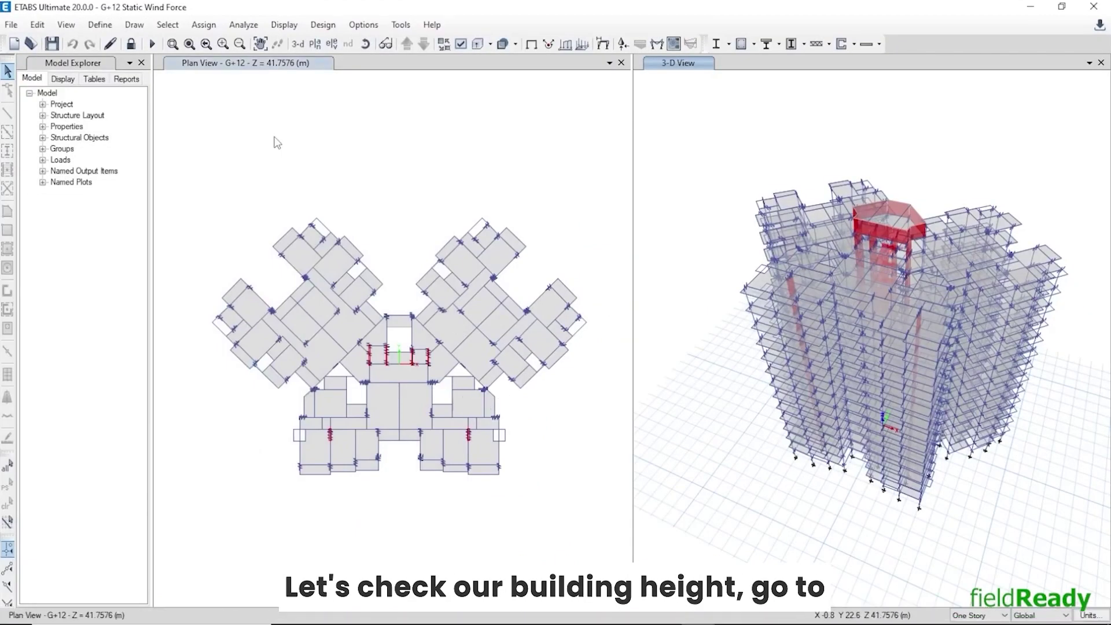
- Open the Story Data table and read Water Tank at 46.296 m and Plinth Level at 2.1336 m
left_click(37, 25)
left_click(93, 182)
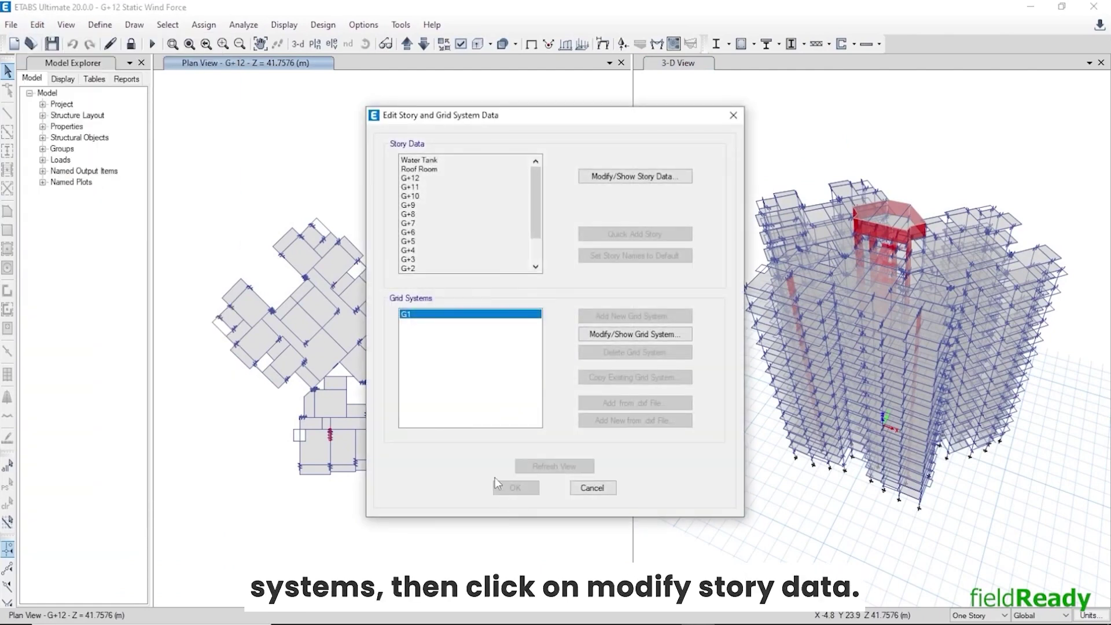
left_click(583, 181)
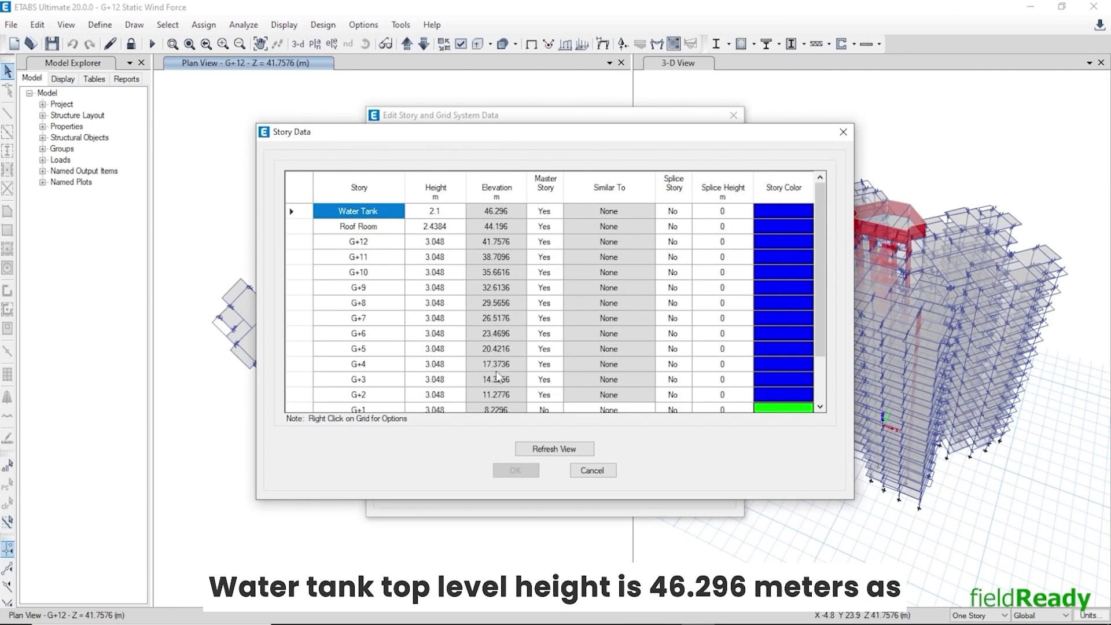
left_click(480, 213)
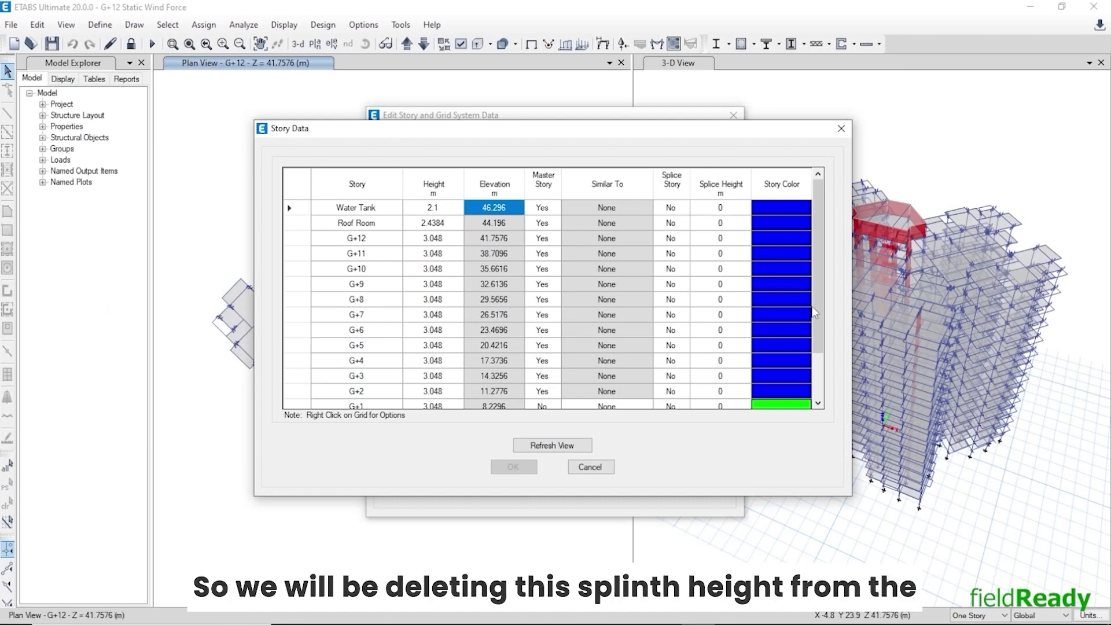
scroll(442, 391, "down", 3)
left_click(495, 377)
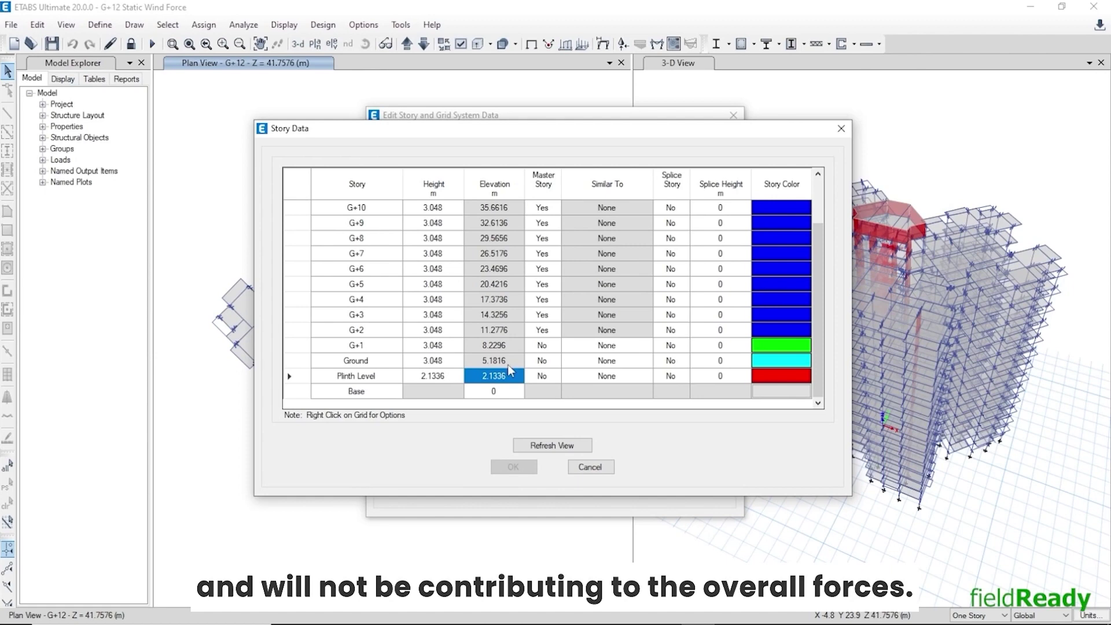
- Enter =46.296-2.1336 as the Height in C9, giving 44.1624 m
key("super")
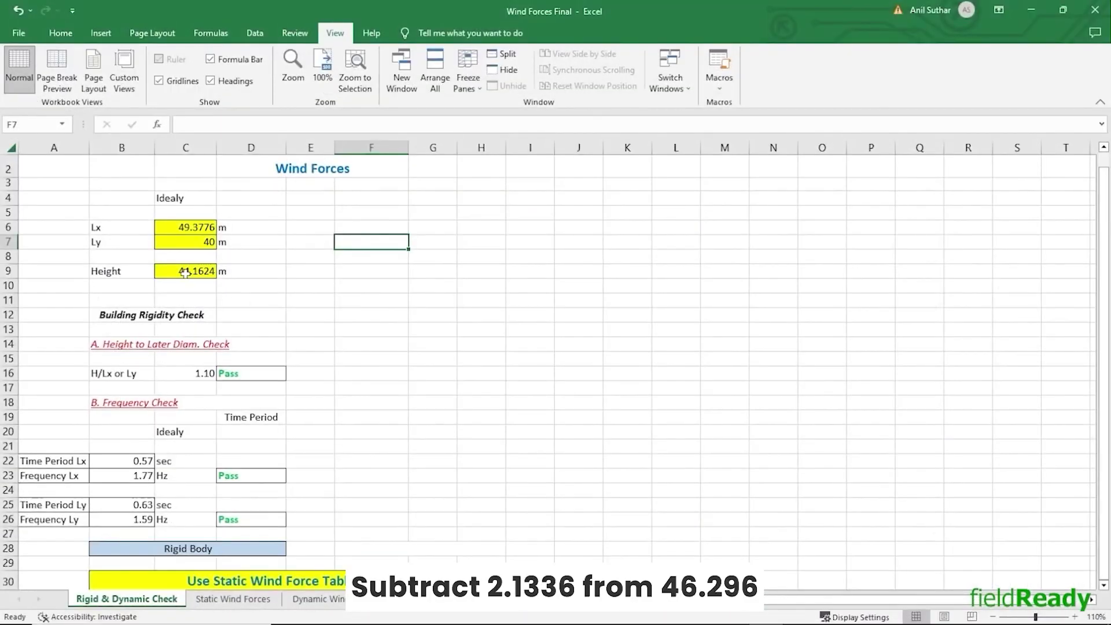
left_click(283, 269)
left_click(190, 271)
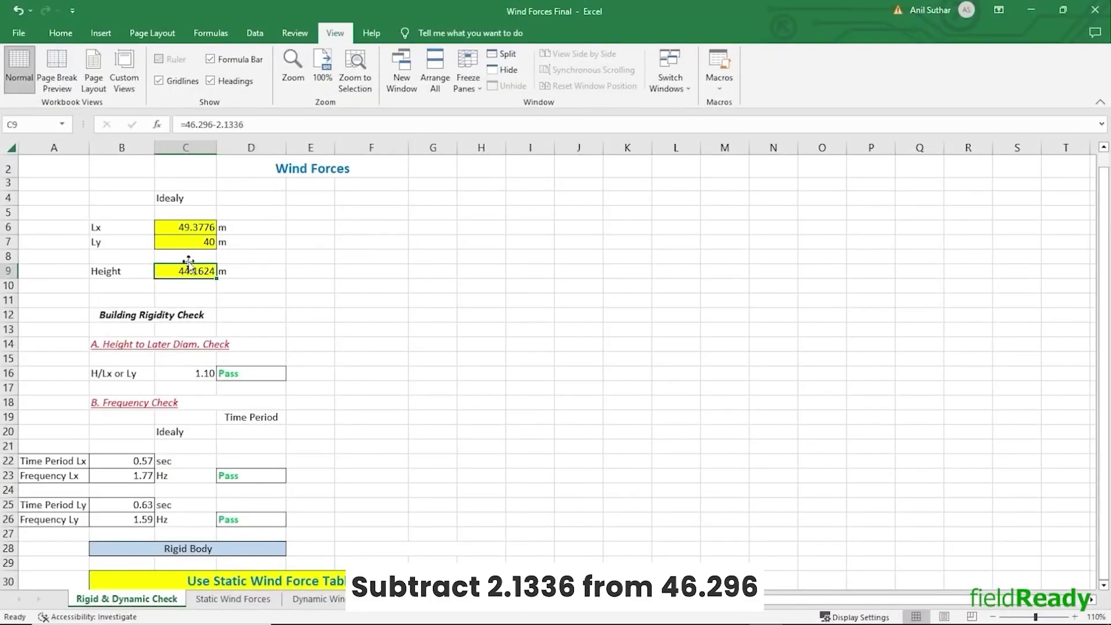
left_click(192, 125)
left_click_drag(192, 125, 249, 125)
key("Return")
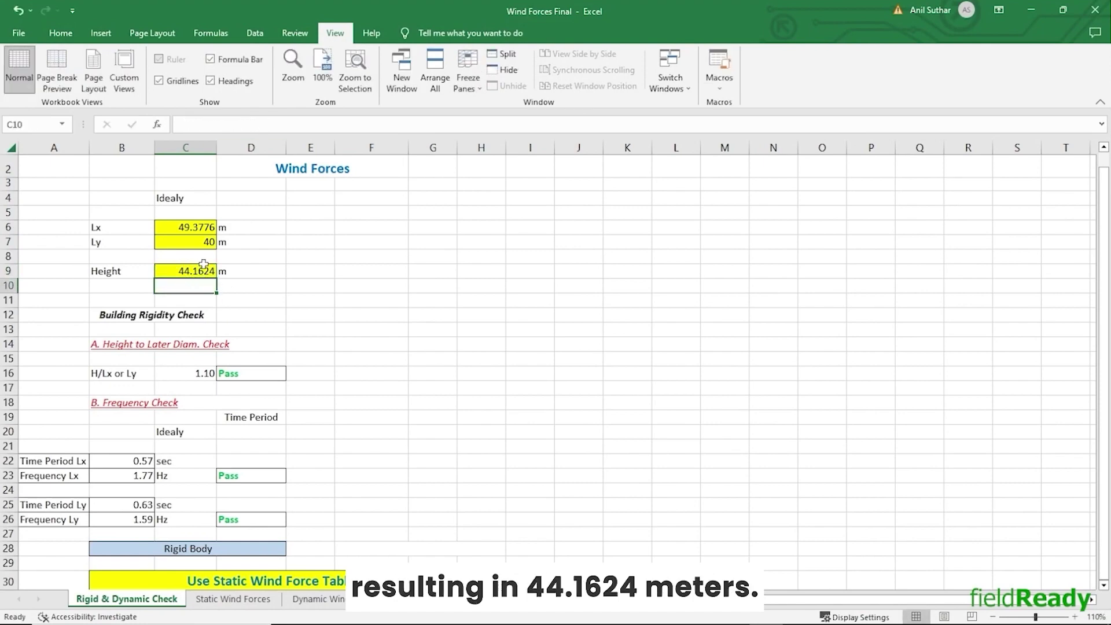
key("super")
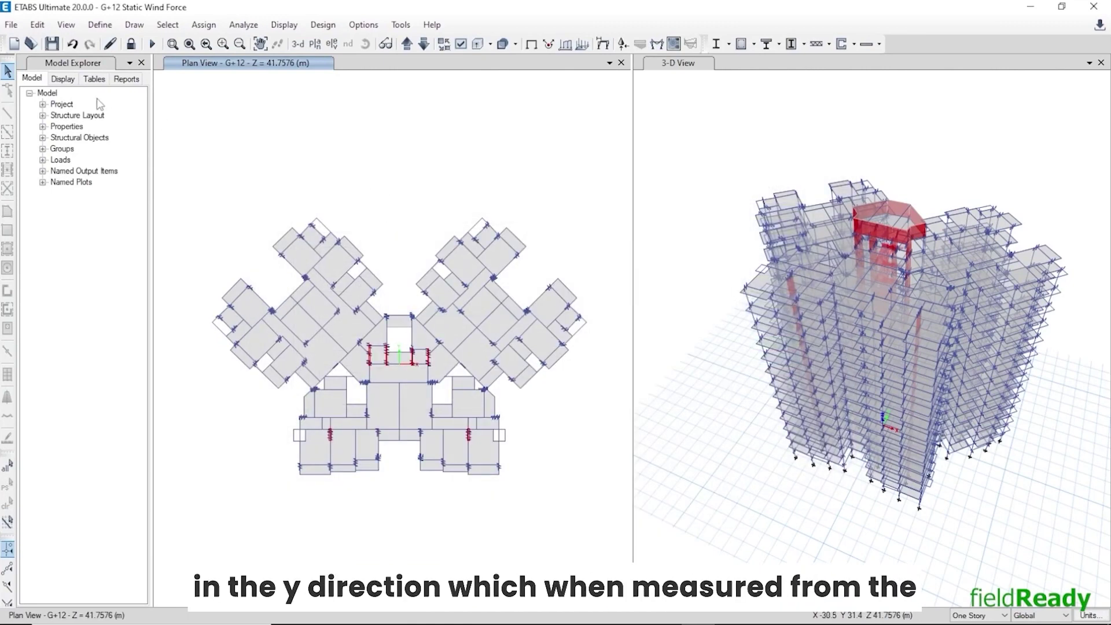
- Draw a dimension line across the plan's y direction, measuring 32.6 m
left_click(133, 25)
left_click(174, 209)
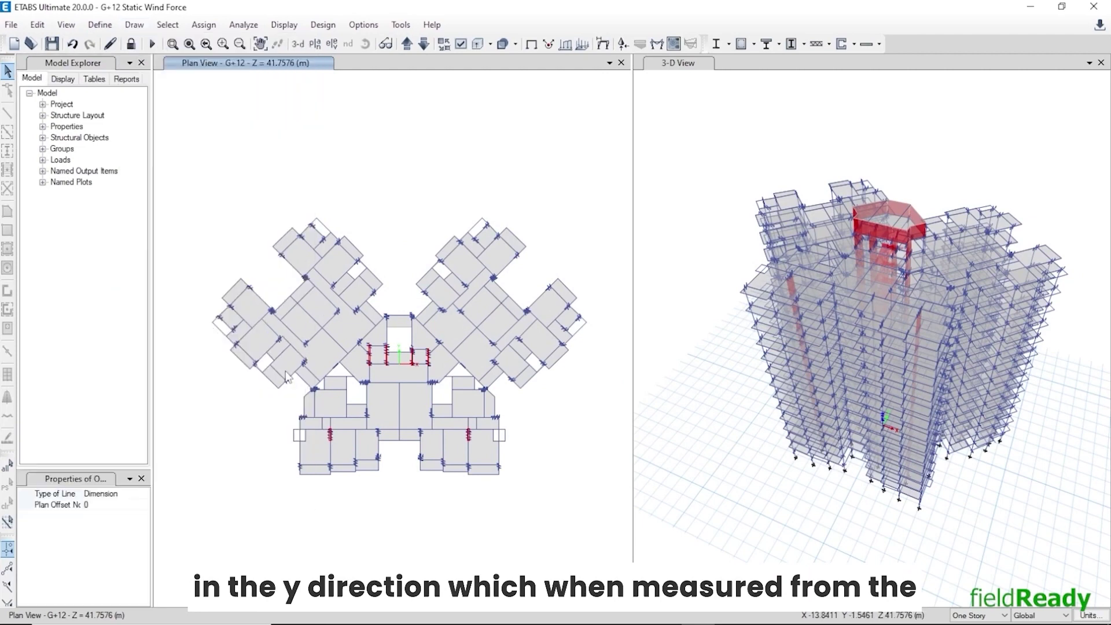
left_click(316, 221)
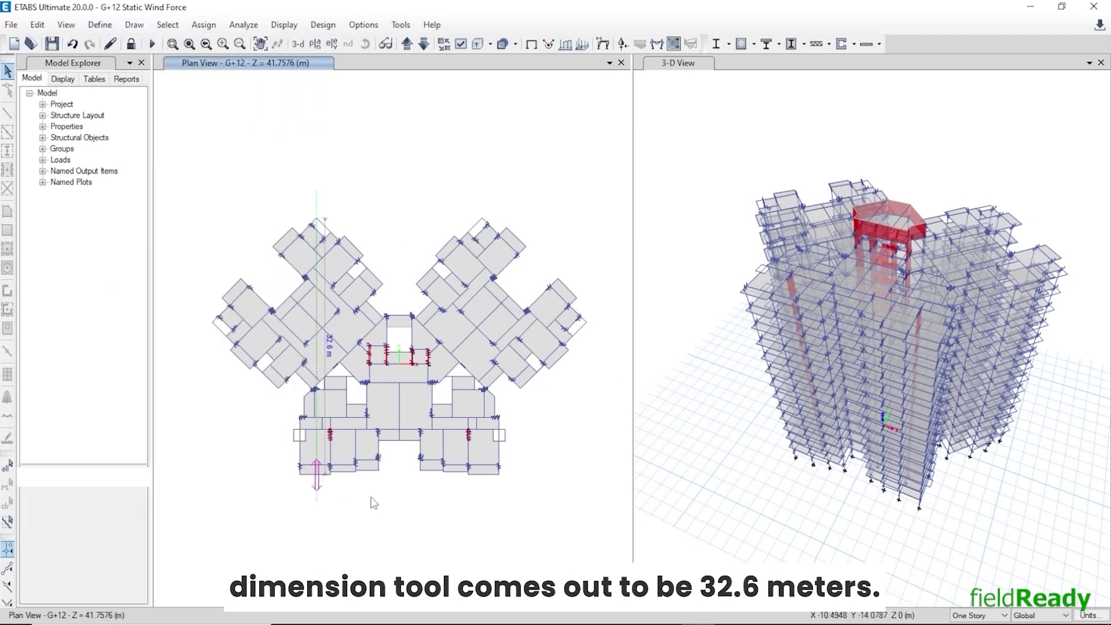
key("super")
- Enter 32.6 as the Ly value in cell C7
left_click(763, 615)
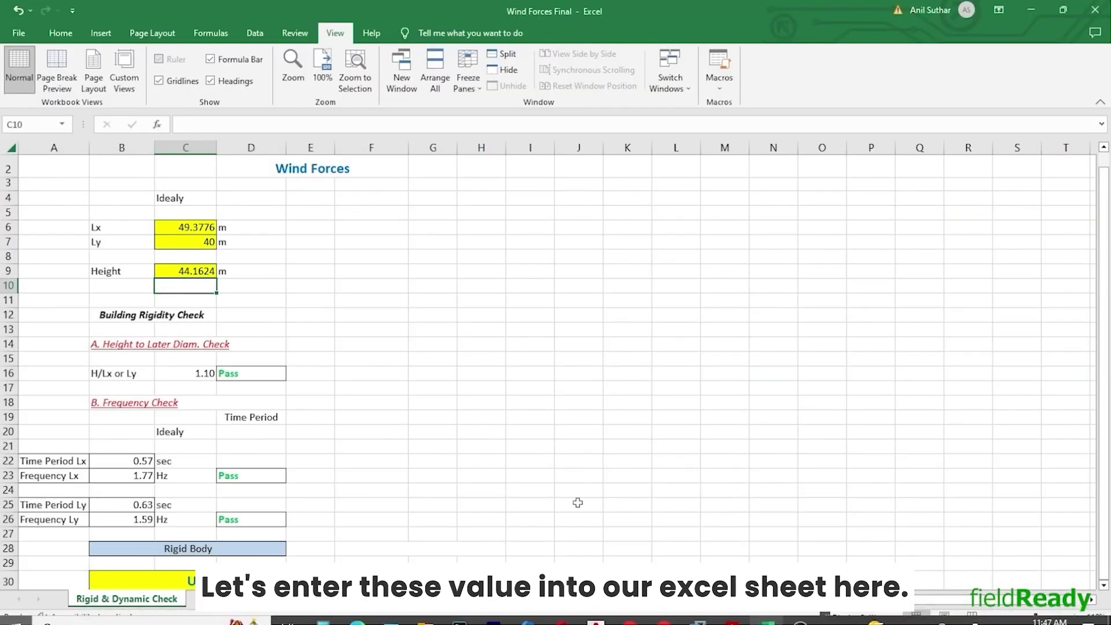
left_click(259, 287)
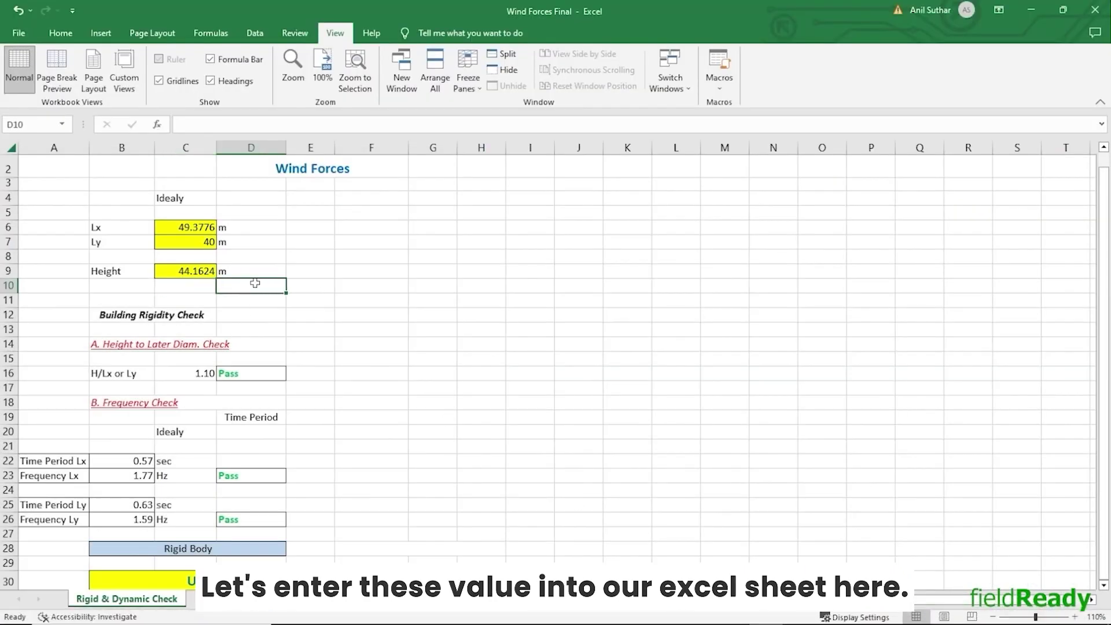
left_click(179, 270)
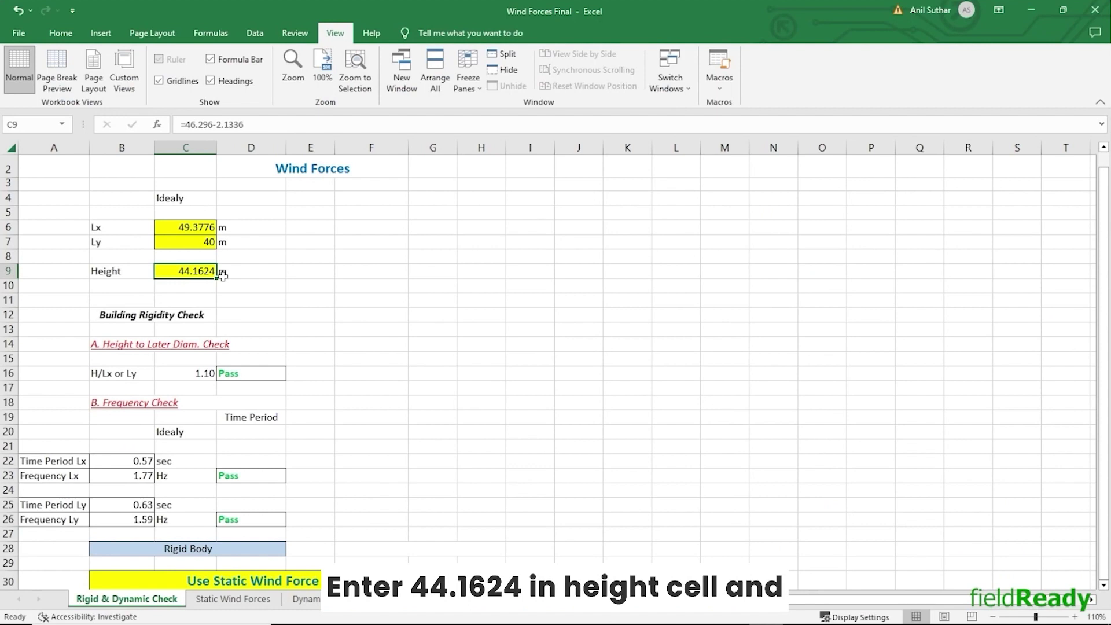
left_click(177, 245)
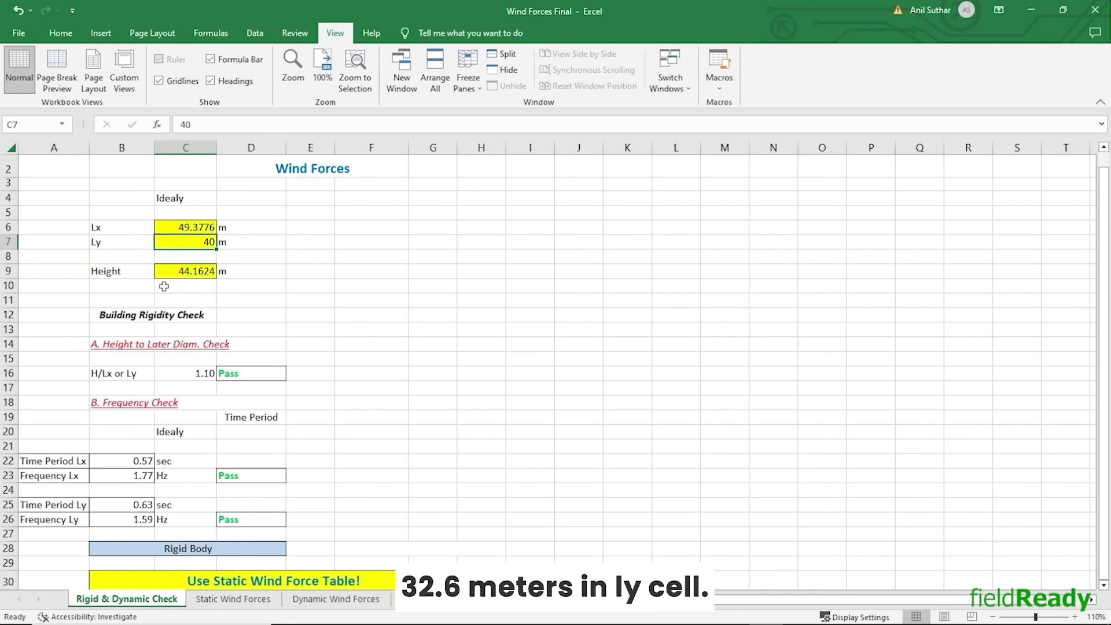
type("32.6")
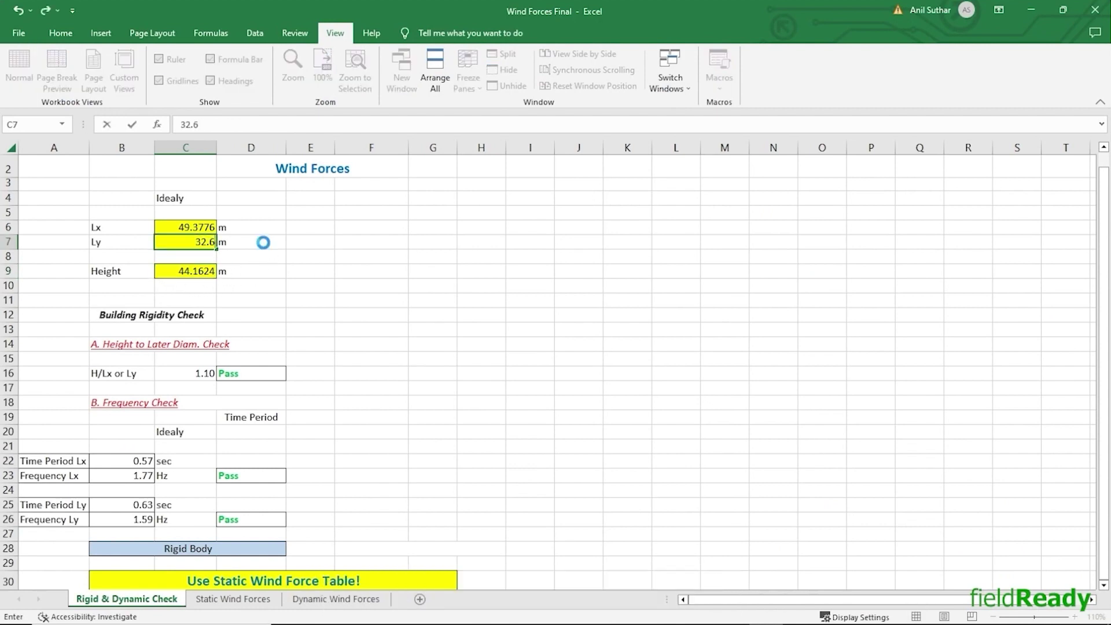
left_click(207, 239)
left_click(95, 243)
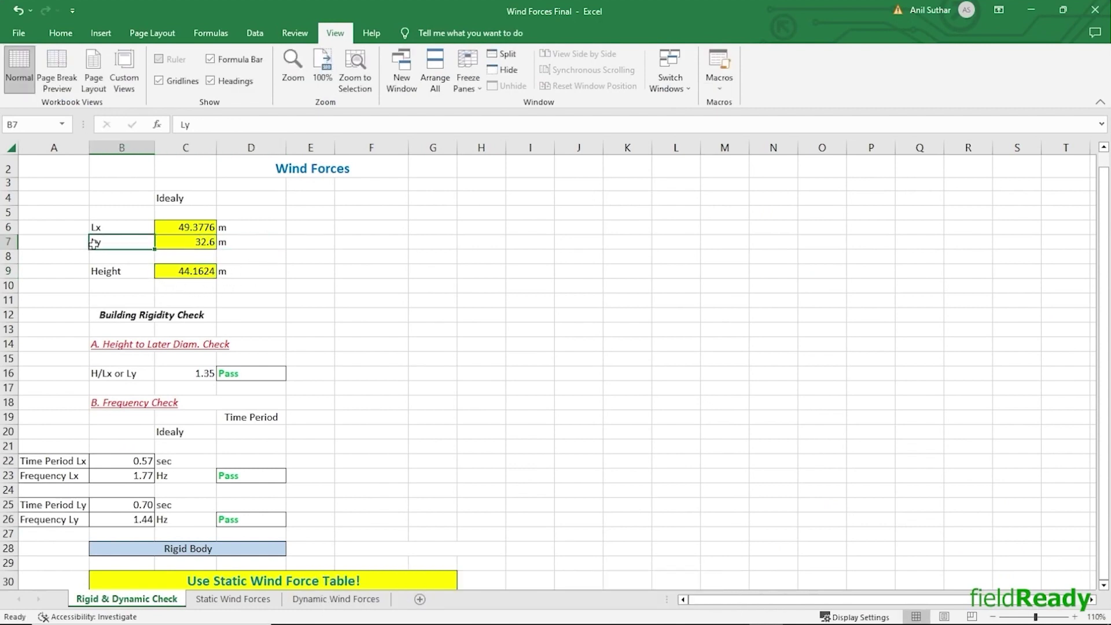
- Review the height-to-lateral-dimension ratio 1.35 and its Pass result in C16 and D16
left_click(169, 377)
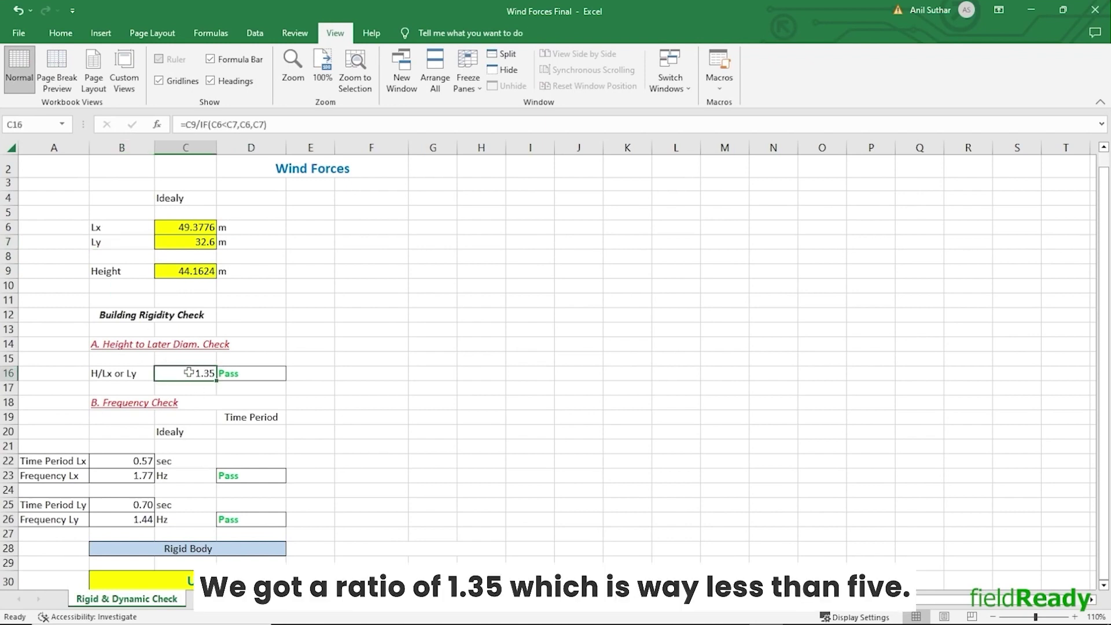
left_click(100, 348)
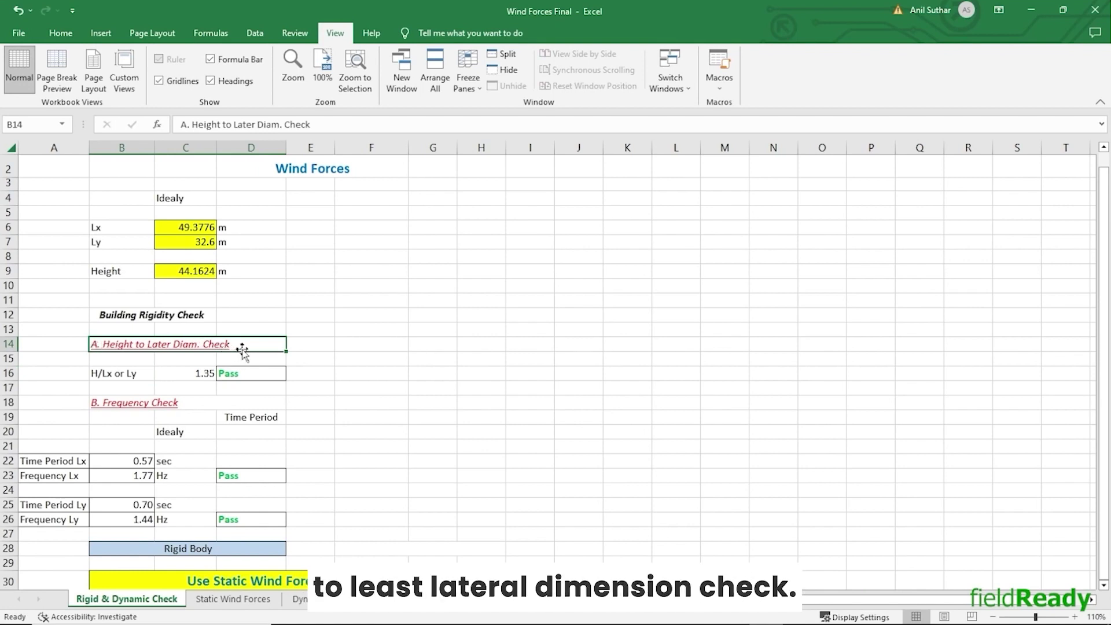
left_click(240, 376)
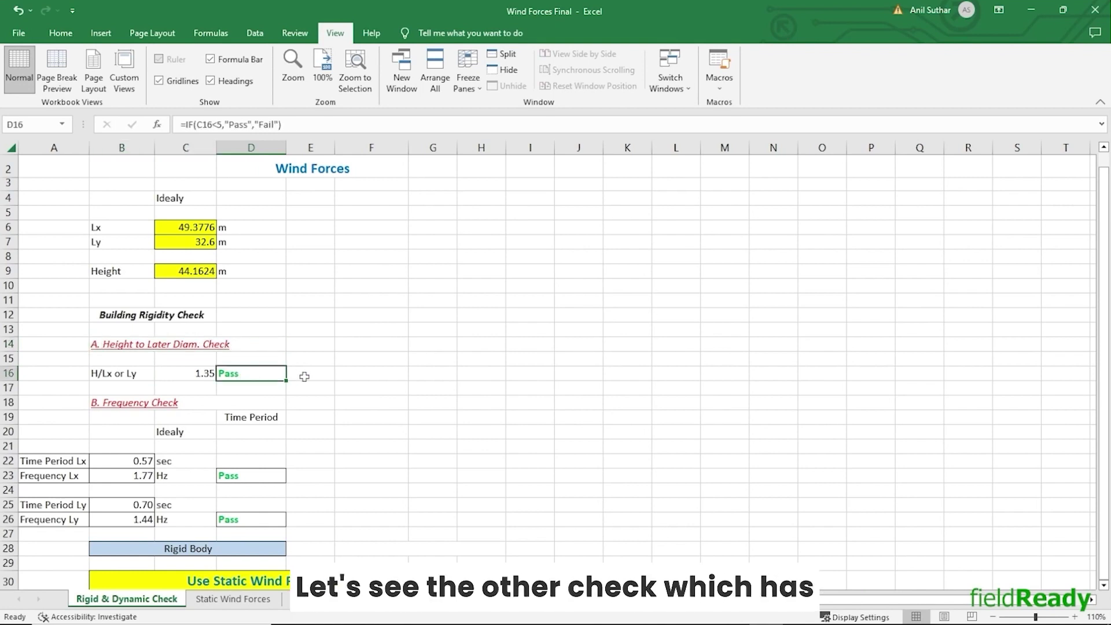
left_click(257, 390)
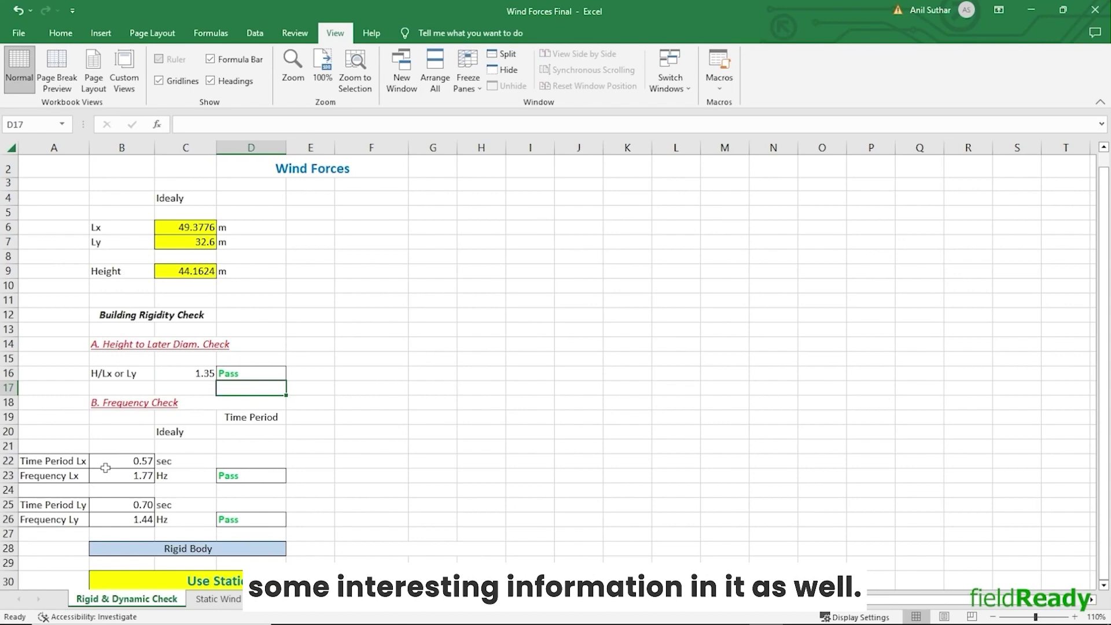
key("super")
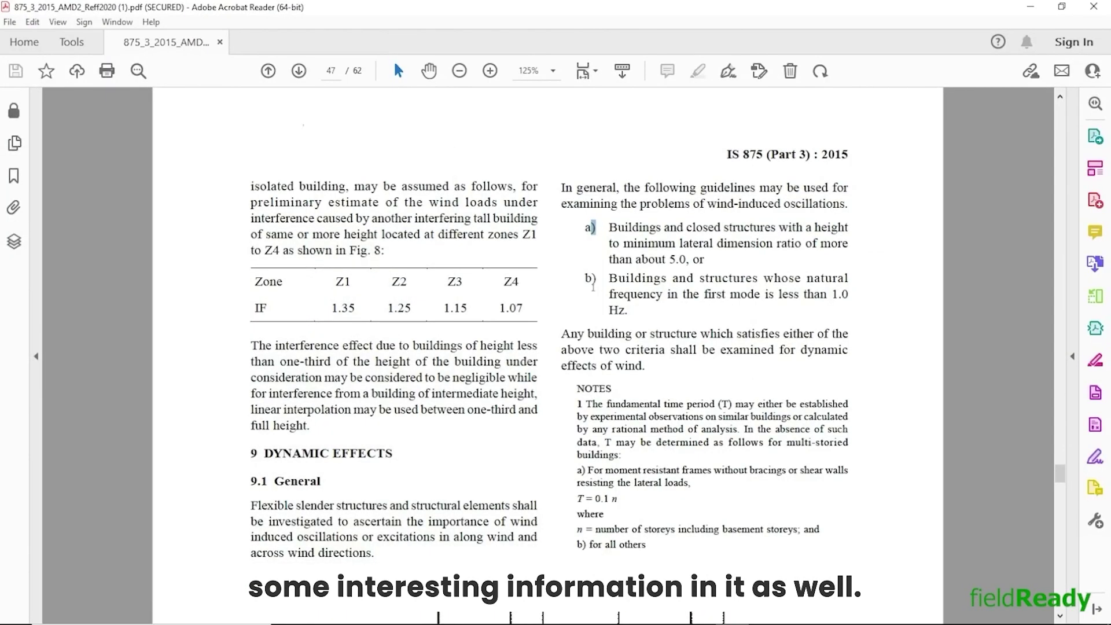
- Highlight the 1.0 Hz natural-frequency limit in item b) of section 9 Dynamic Effects
left_click_drag(584, 278, 595, 279)
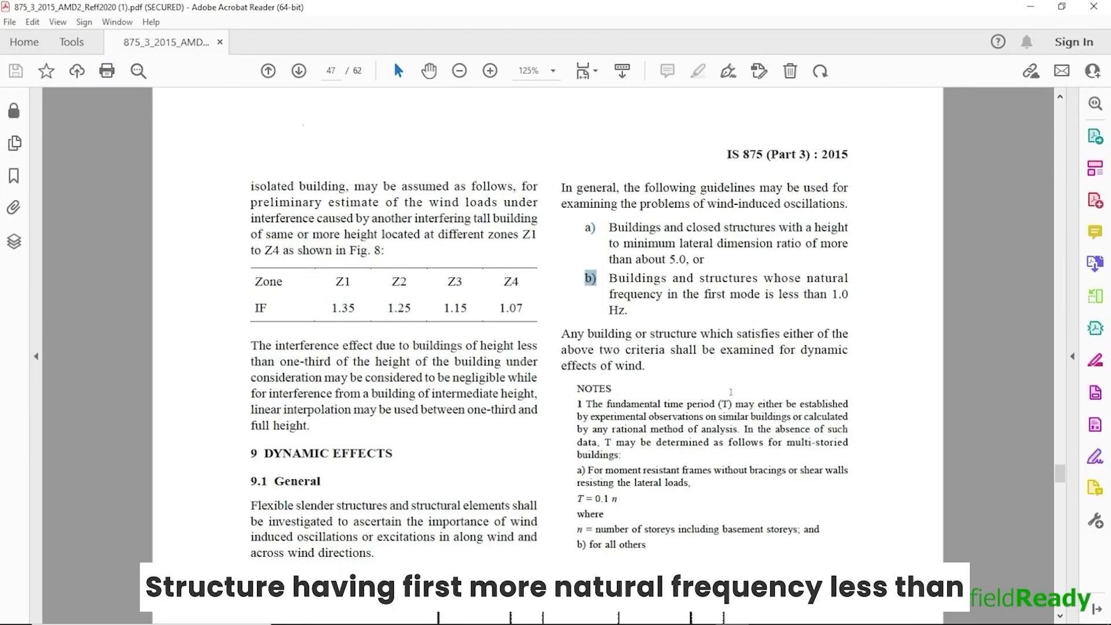
left_click_drag(830, 294, 848, 296)
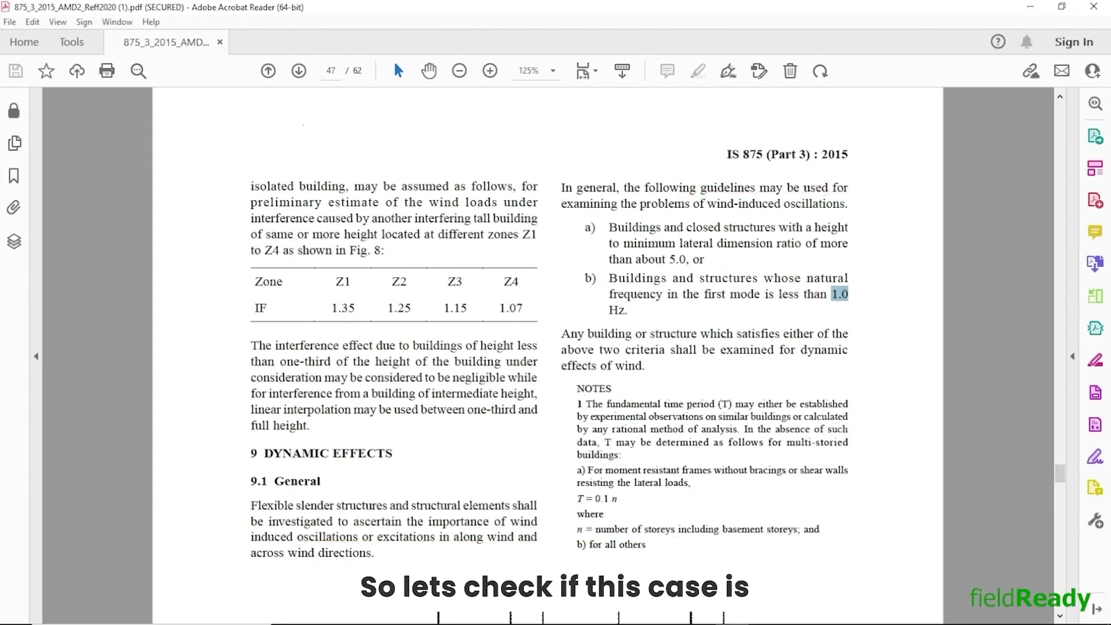
key("super")
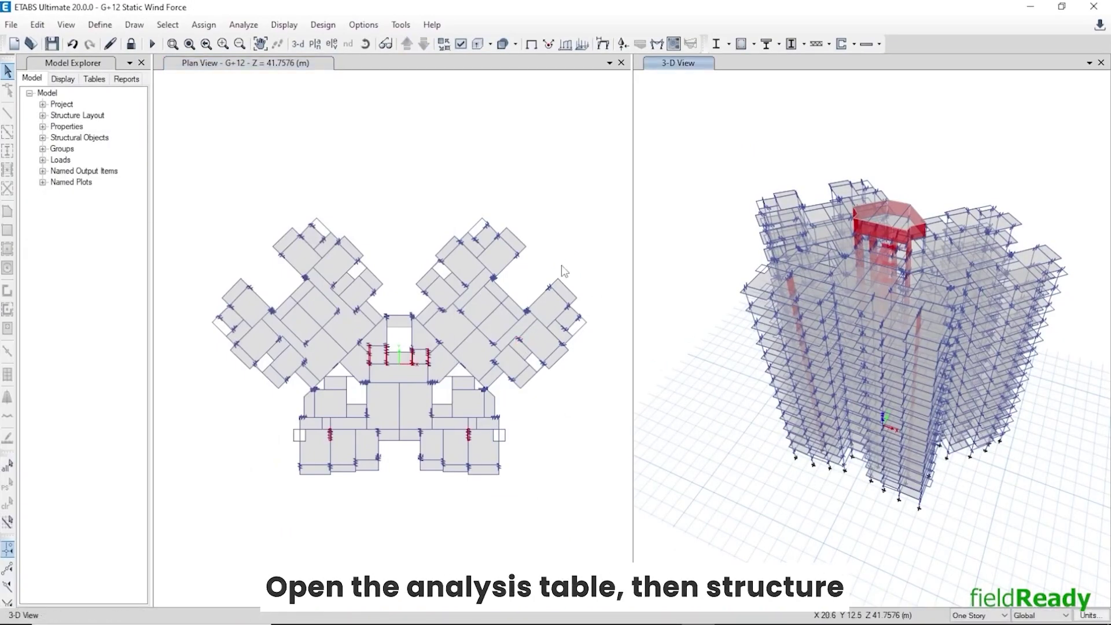
- Show the Modal Periods And Frequencies table from Analysis Results > Structure Output > Modal Information
left_click(94, 79)
left_click(42, 115)
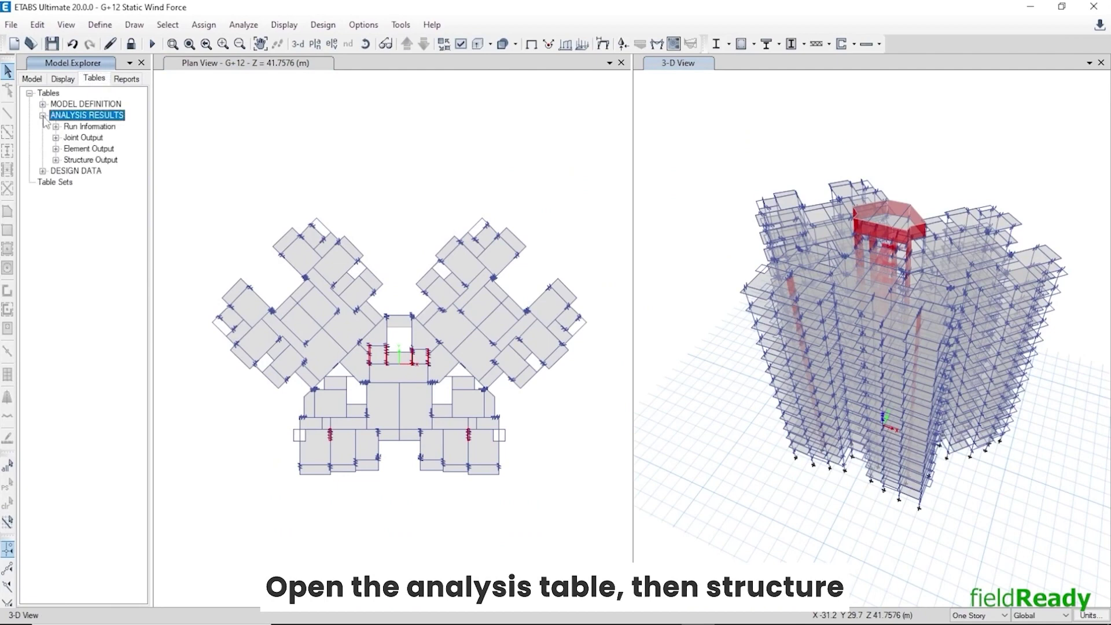
left_click(55, 160)
left_click(69, 182)
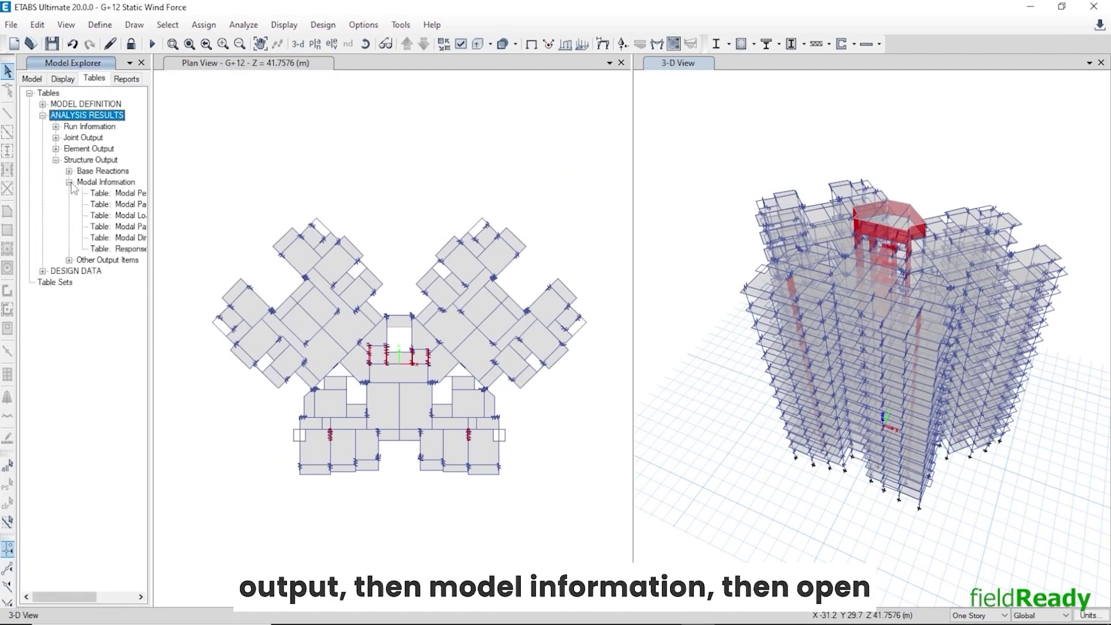
left_click(127, 196)
right_click(129, 196)
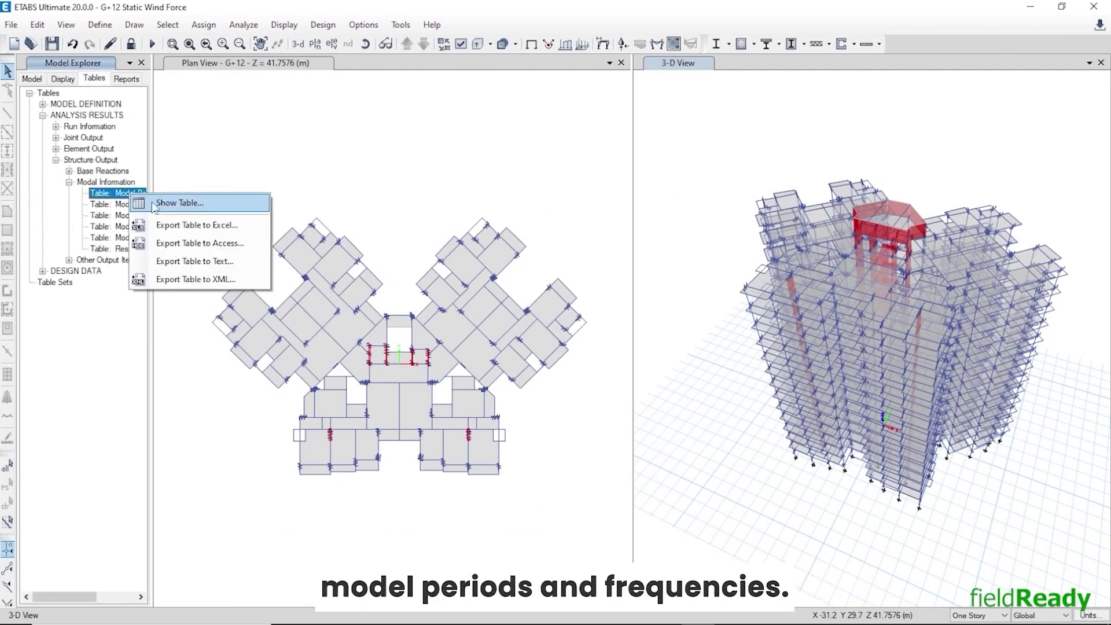
left_click(173, 201)
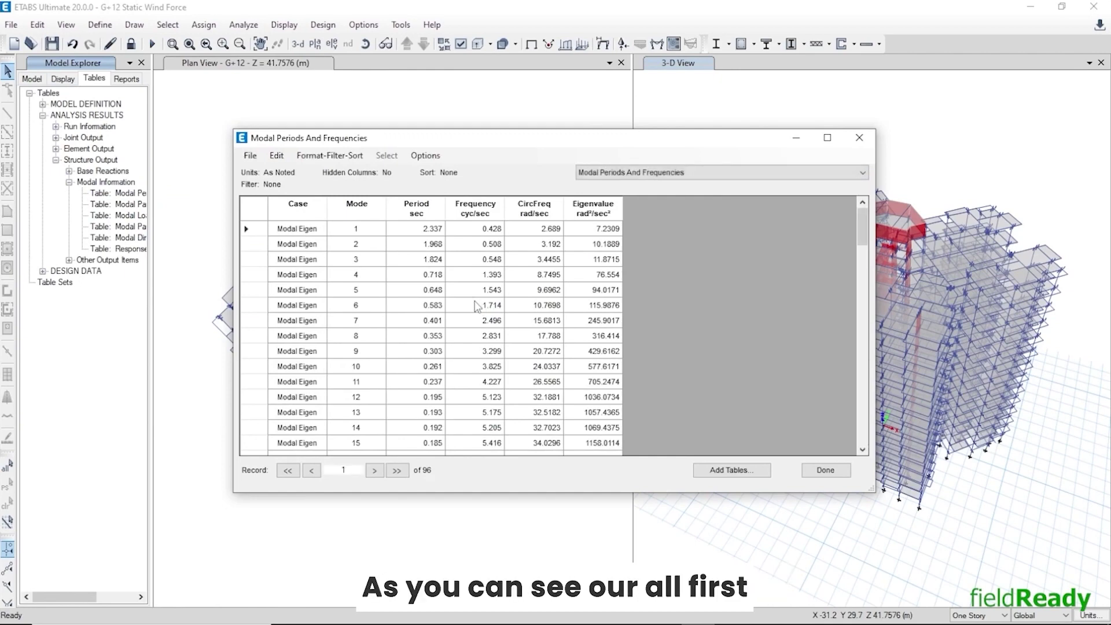
- Select the first three mode frequencies 0.428, 0.508 and 0.548 cyc/sec
left_click(477, 229)
left_click_drag(476, 233, 480, 261)
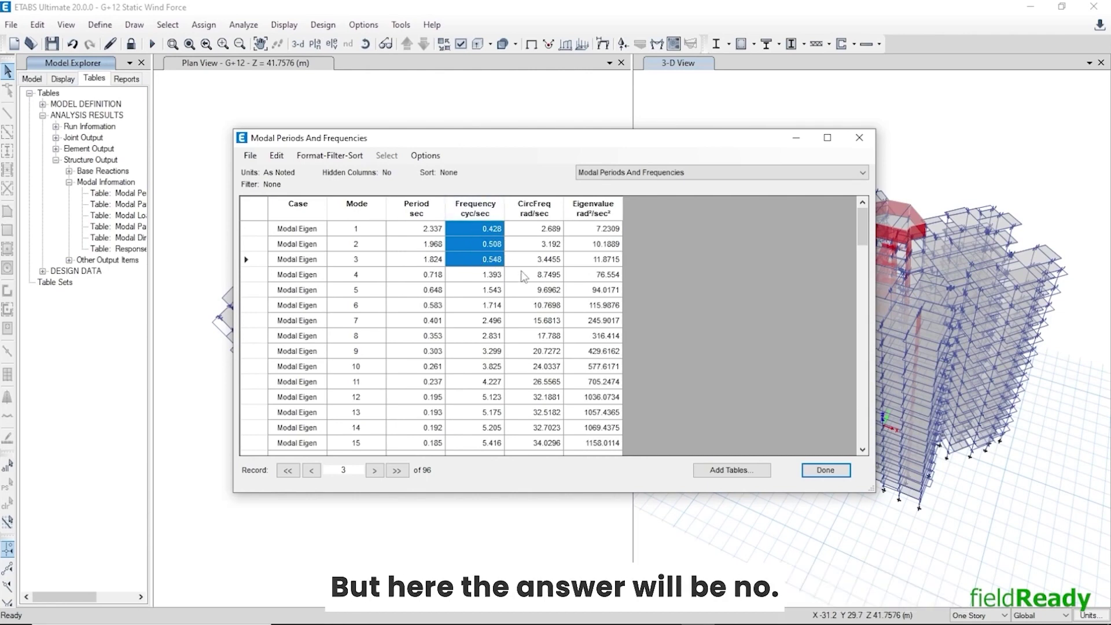
left_click_drag(698, 142, 442, 164)
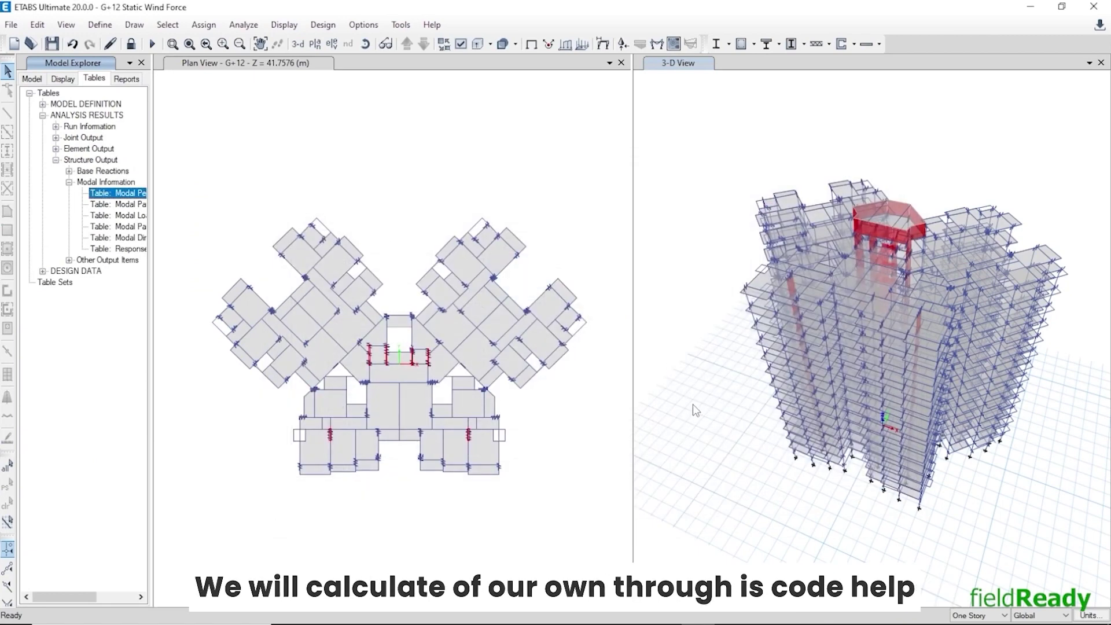
- Scroll to page 48's T = 0.09H/√d formula and highlight d's definition as the along-wind dimension
key("super")
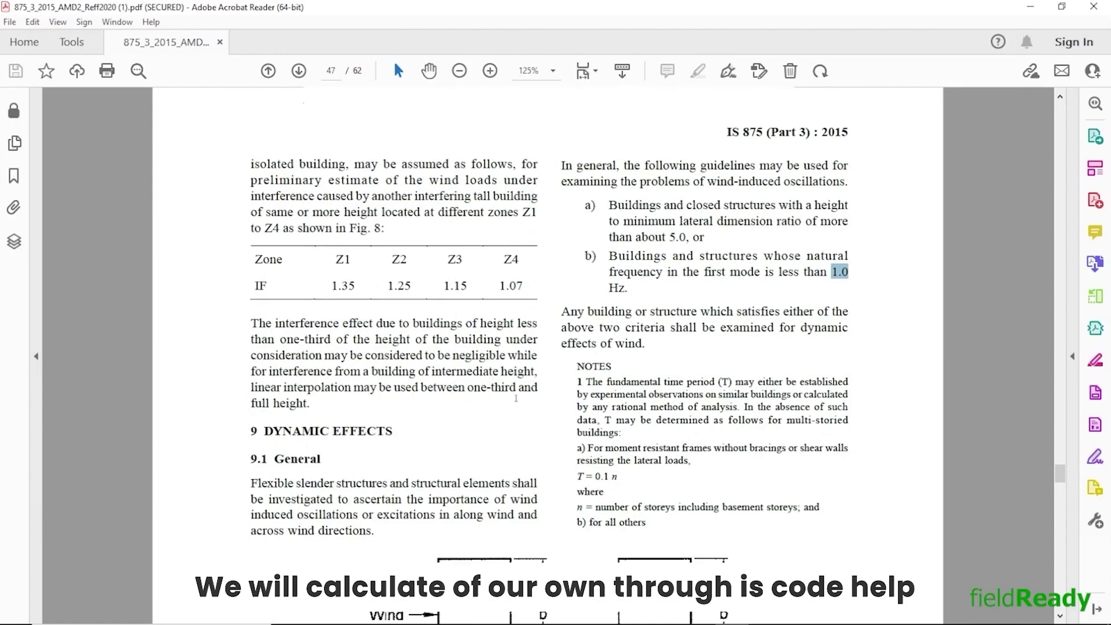
scroll(520, 401, "down", 3)
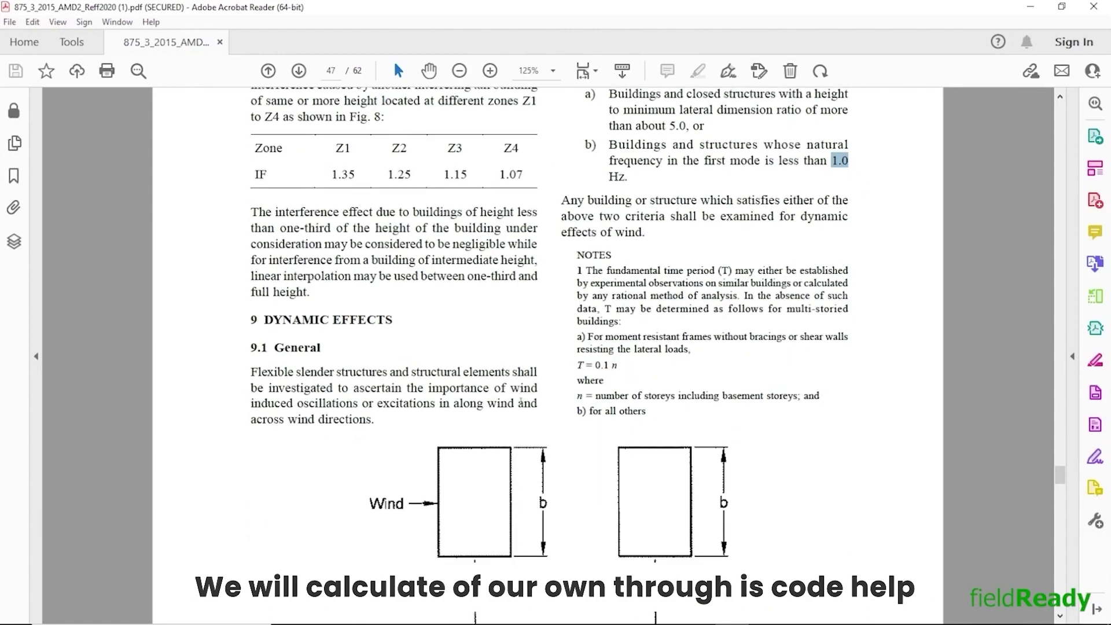
scroll(520, 399, "down", 5)
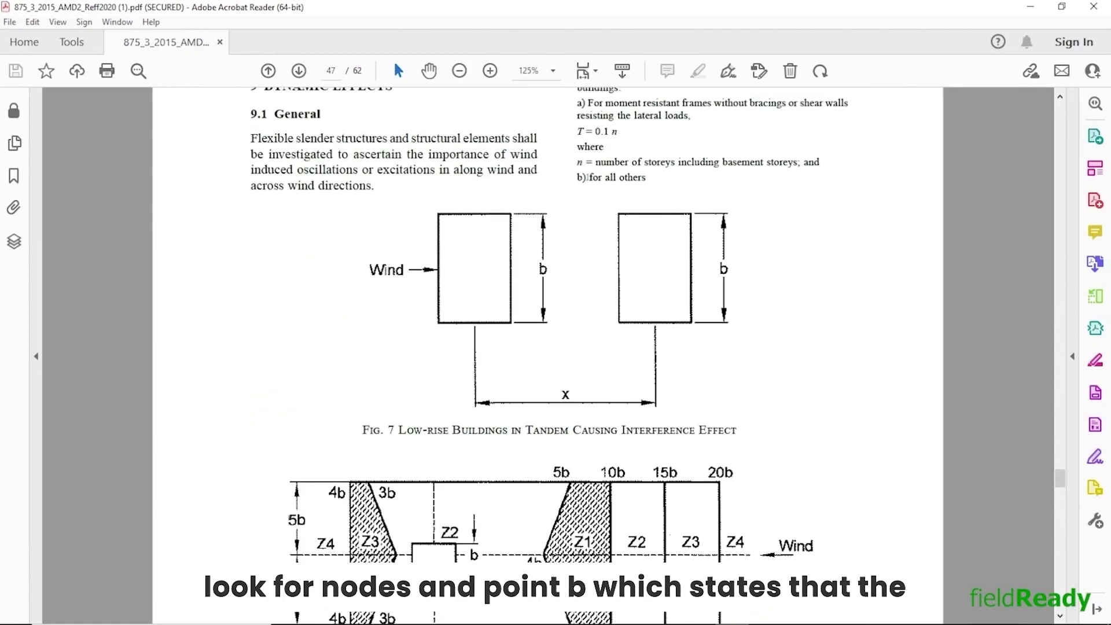
scroll(547, 356, "down", 10)
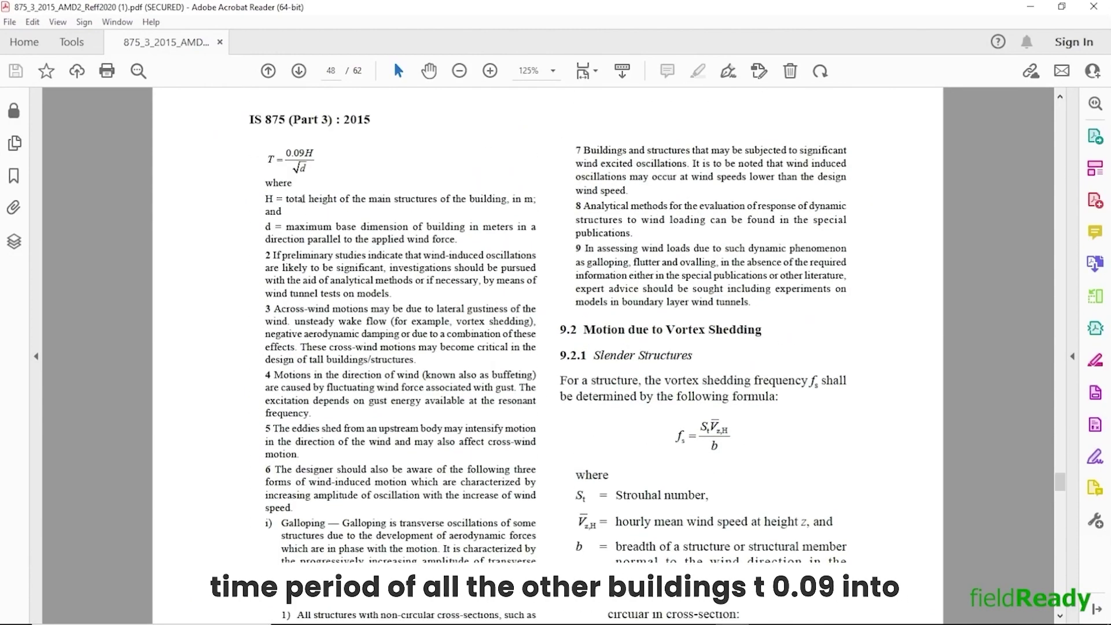
left_click(261, 173)
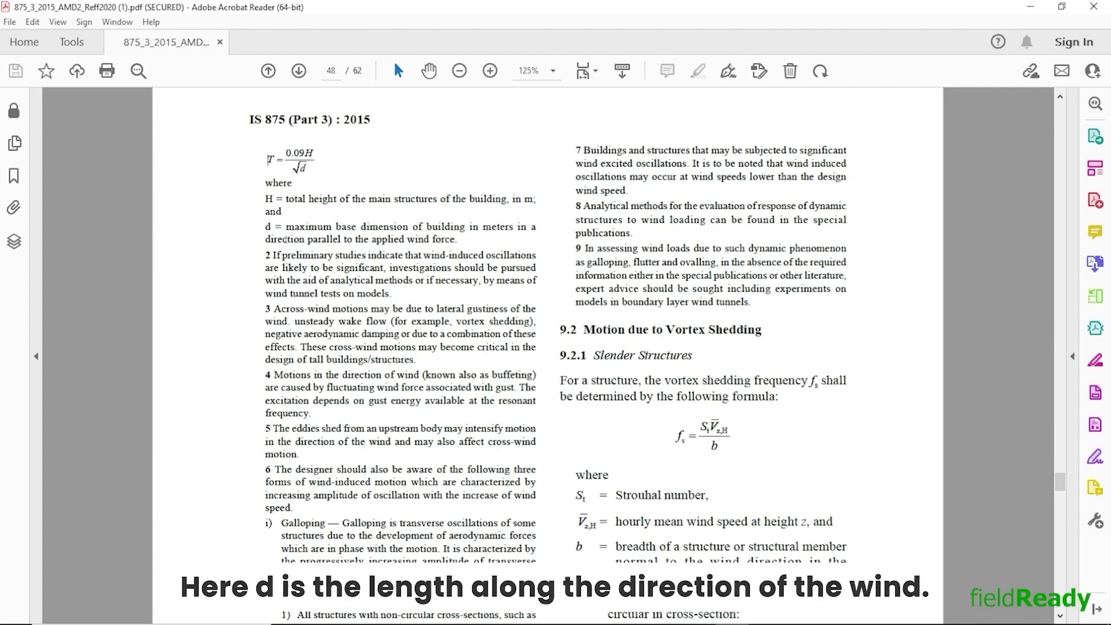
left_click_drag(287, 239, 459, 239)
left_click(446, 255)
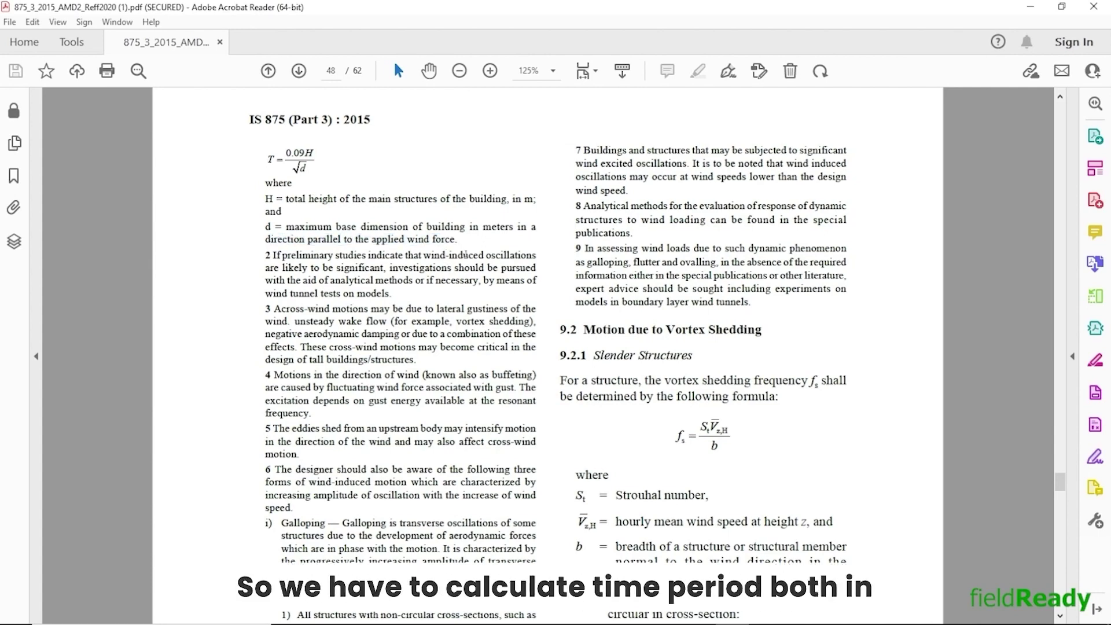
key("super")
- In the Wind Forces Final workbook, inspect formulas B22, B25, B26 and Pass checks D23, D26
left_click(767, 615)
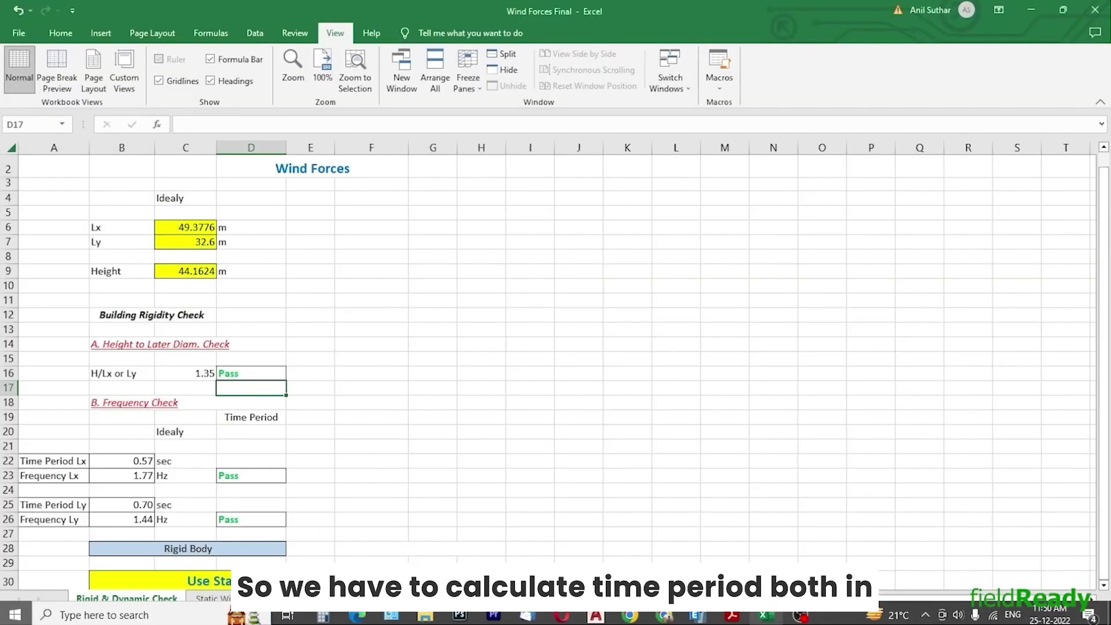
left_click(373, 357)
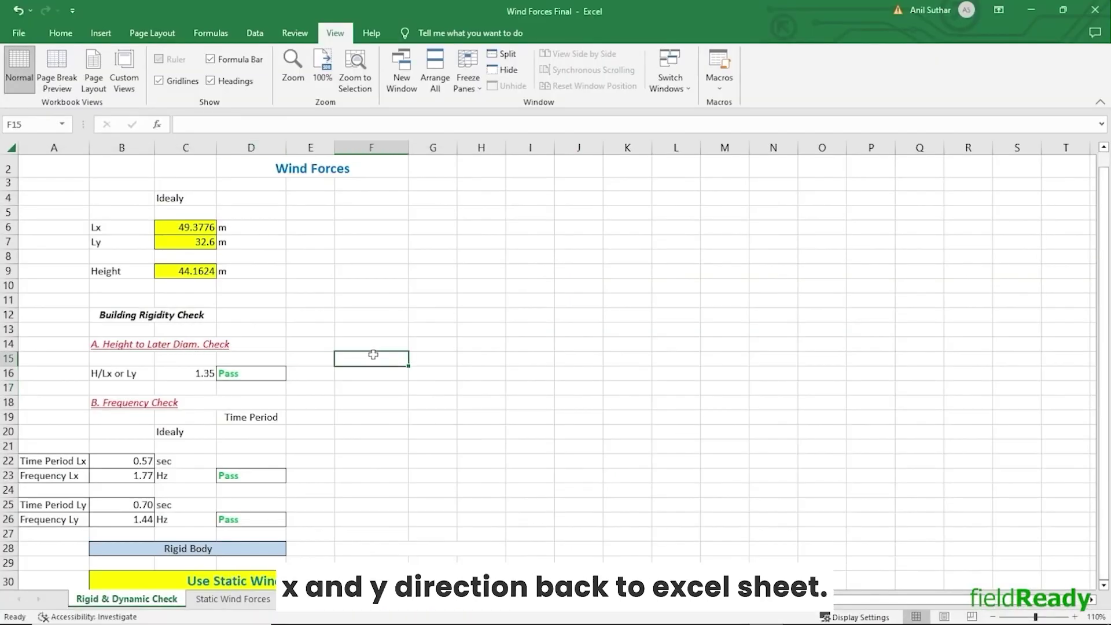
left_click(107, 463)
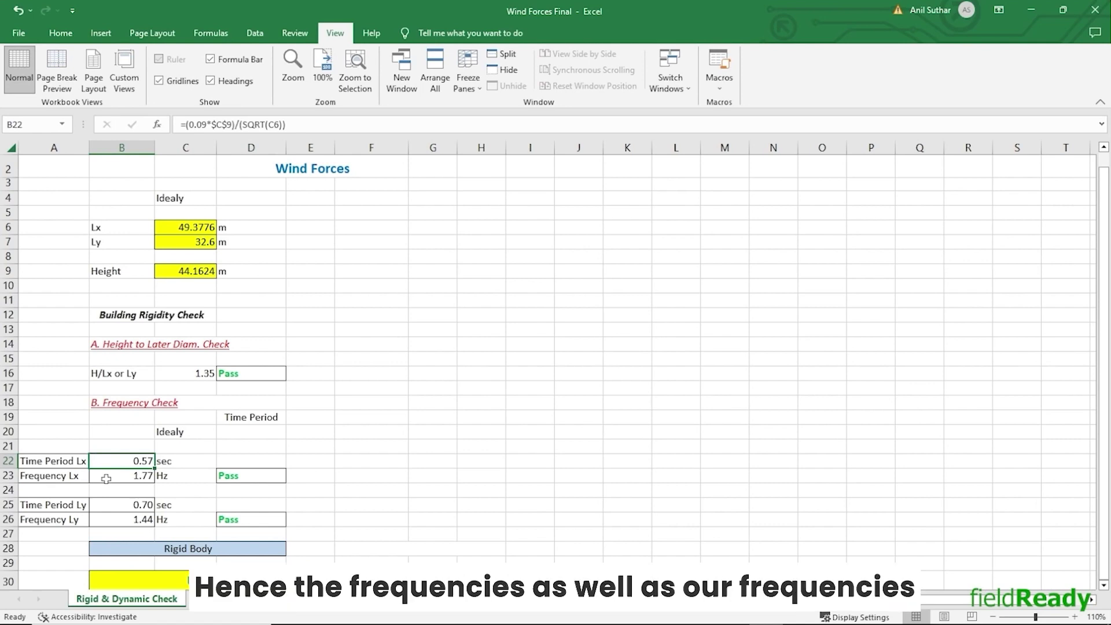
left_click(118, 504)
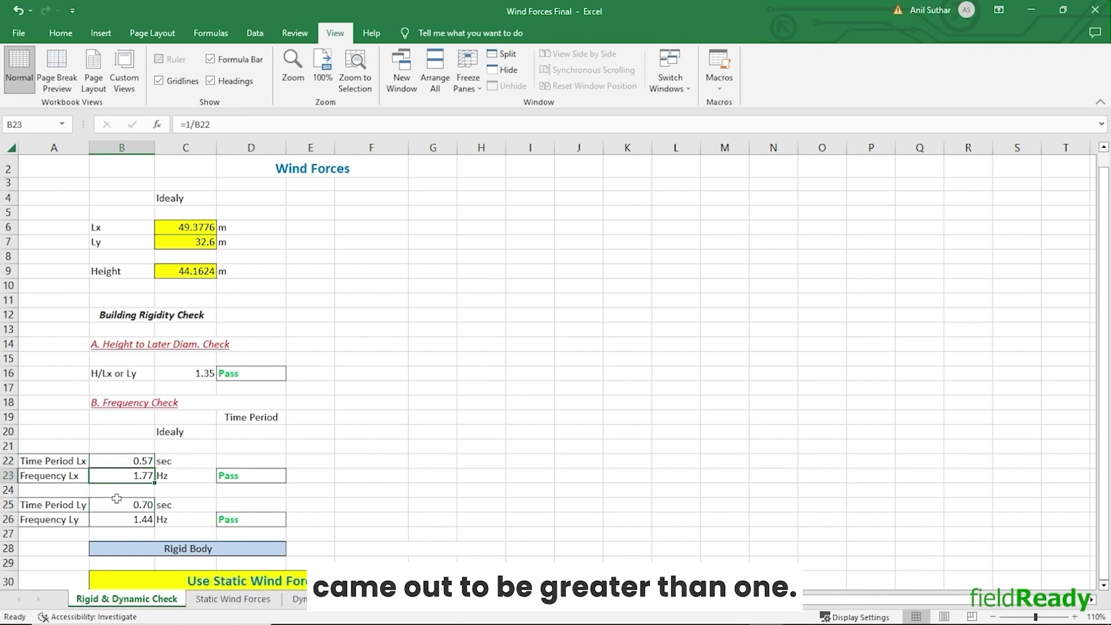
left_click(121, 517)
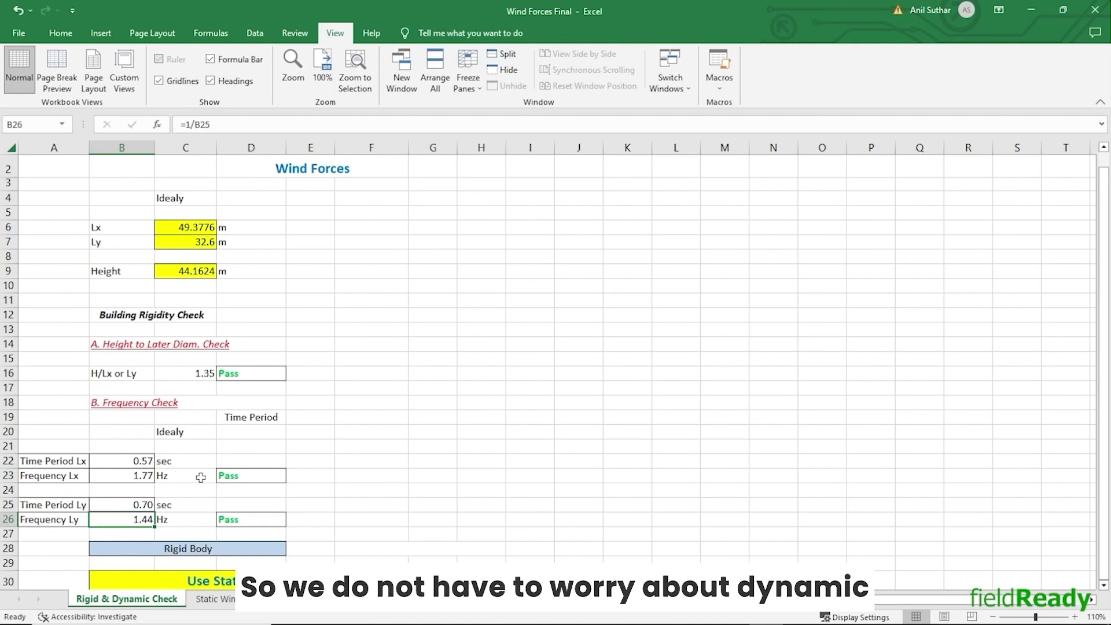
left_click(226, 477)
left_click(276, 522)
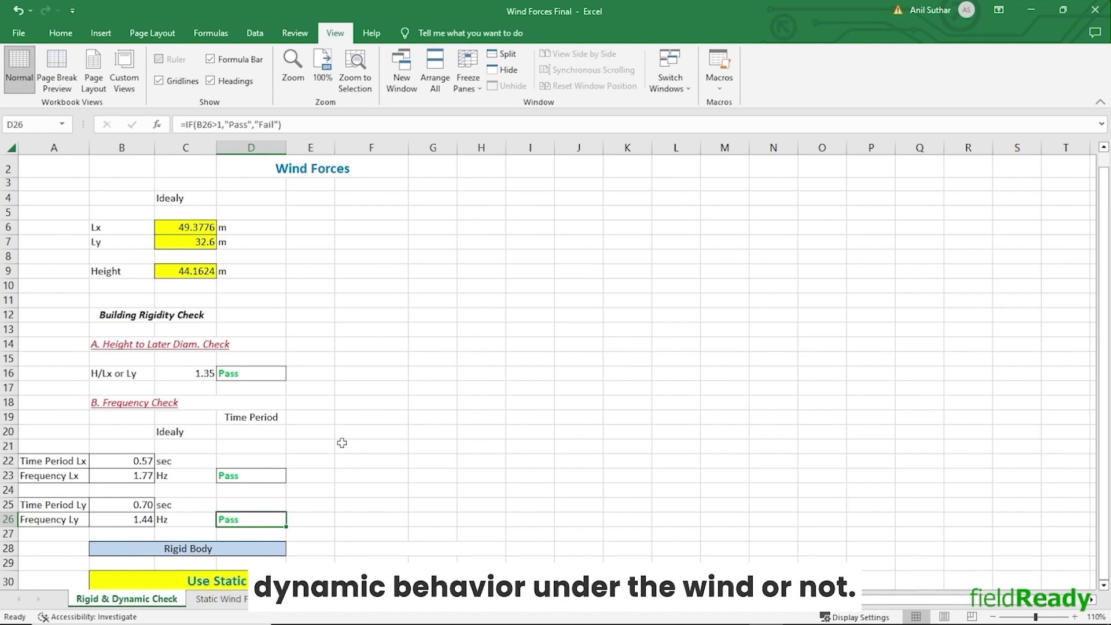
- Point out the yellow length, breadth and height inputs and the Rigid Body result row
left_click(310, 239)
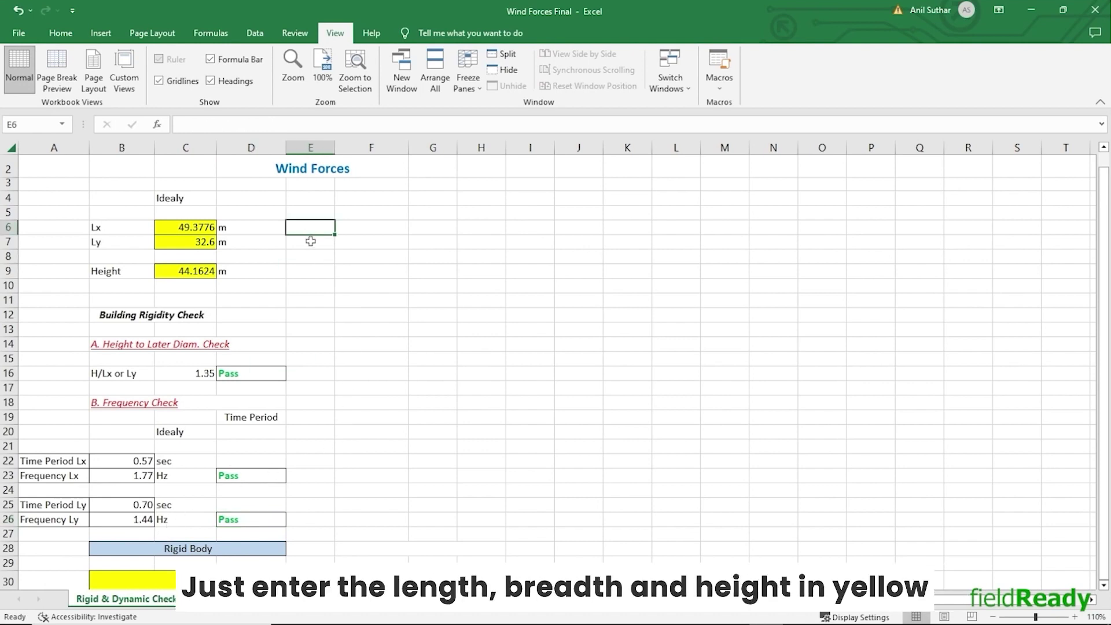
left_click(309, 269)
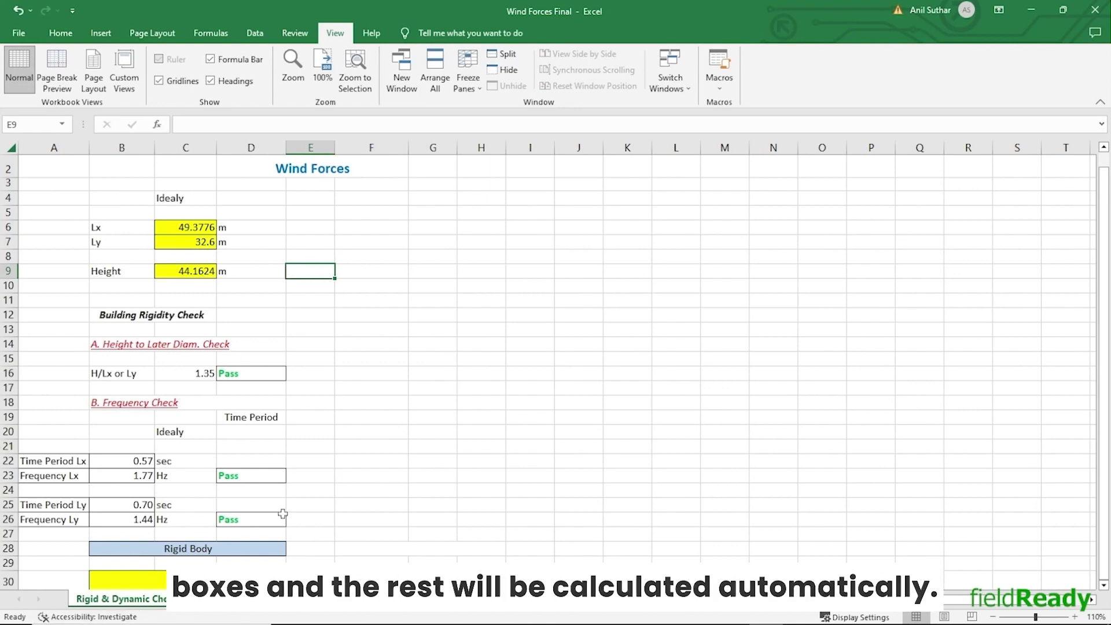
left_click(61, 551)
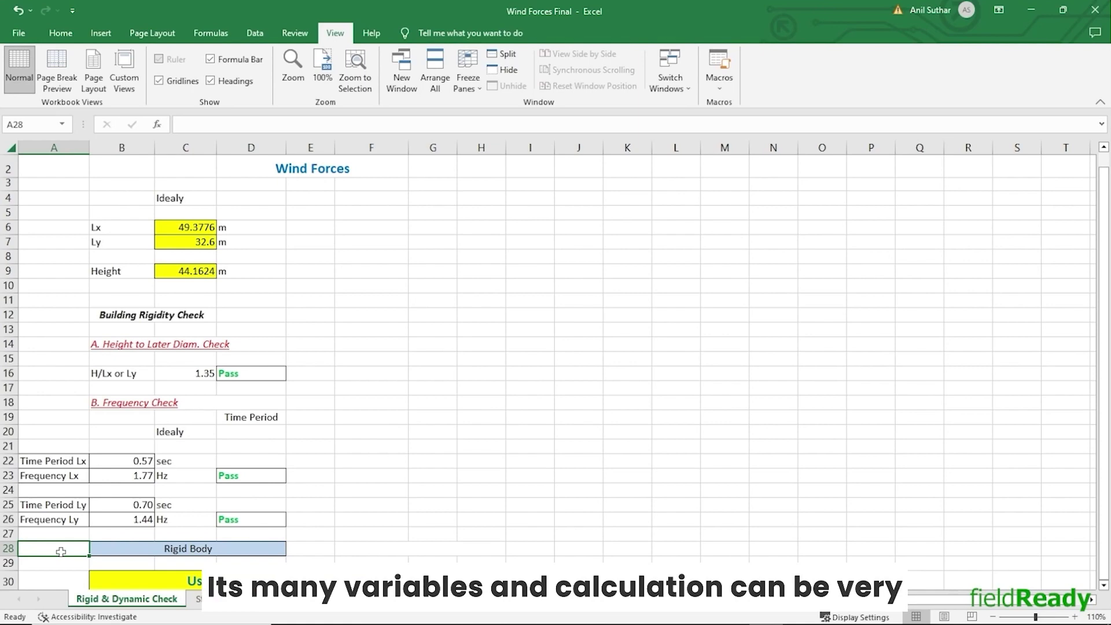
key("super")
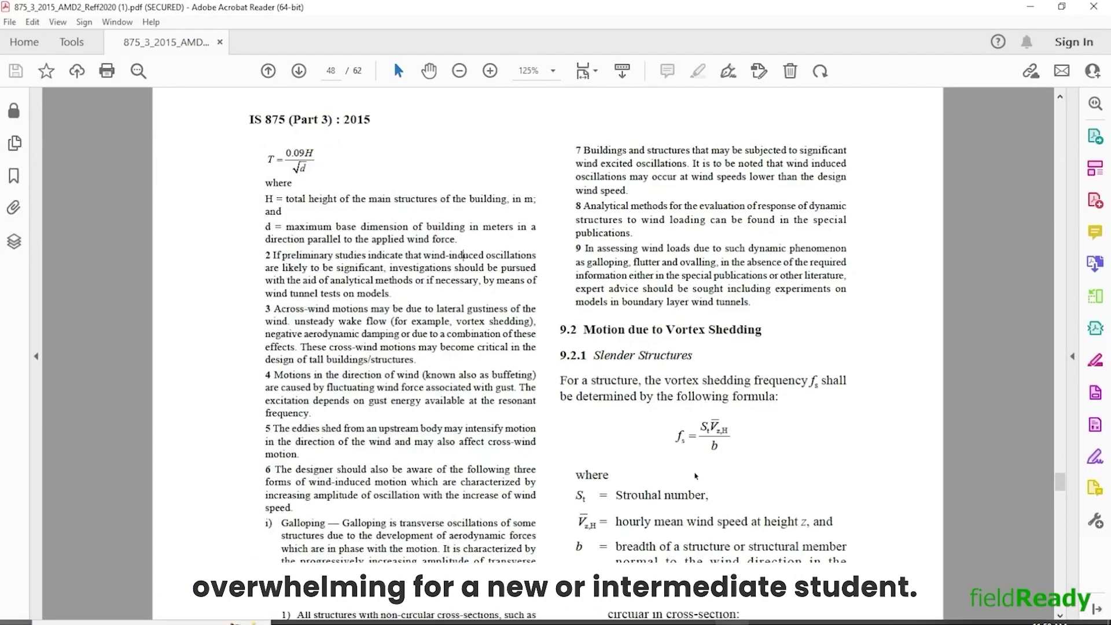
- Fit the full page, scroll back to page 7 and zoom to 125% on clause 6.3
left_click(594, 71)
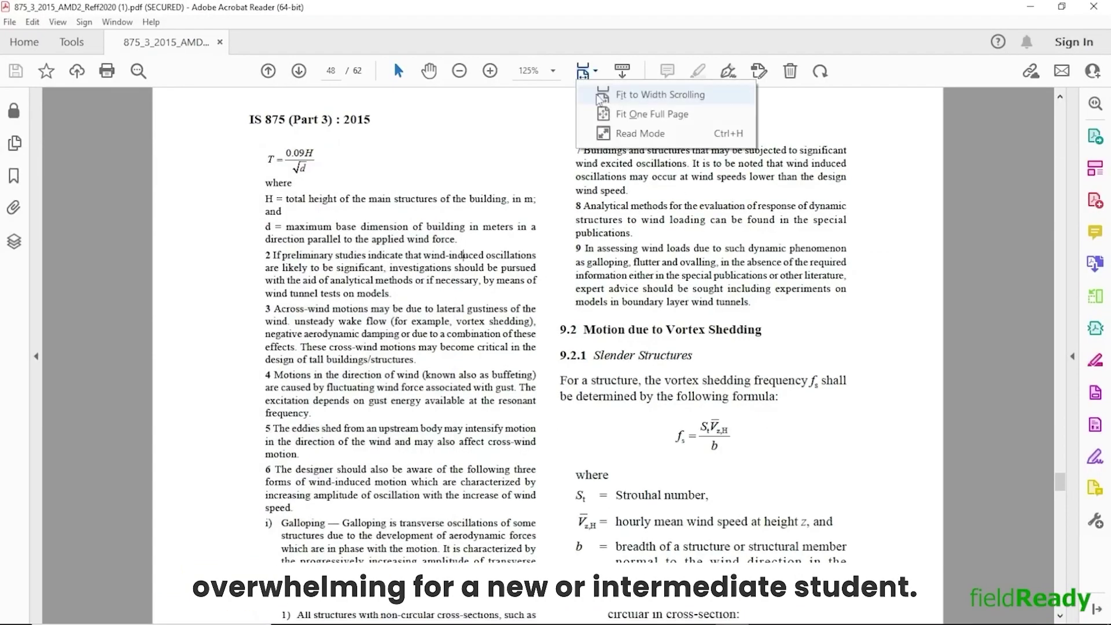
left_click(622, 115)
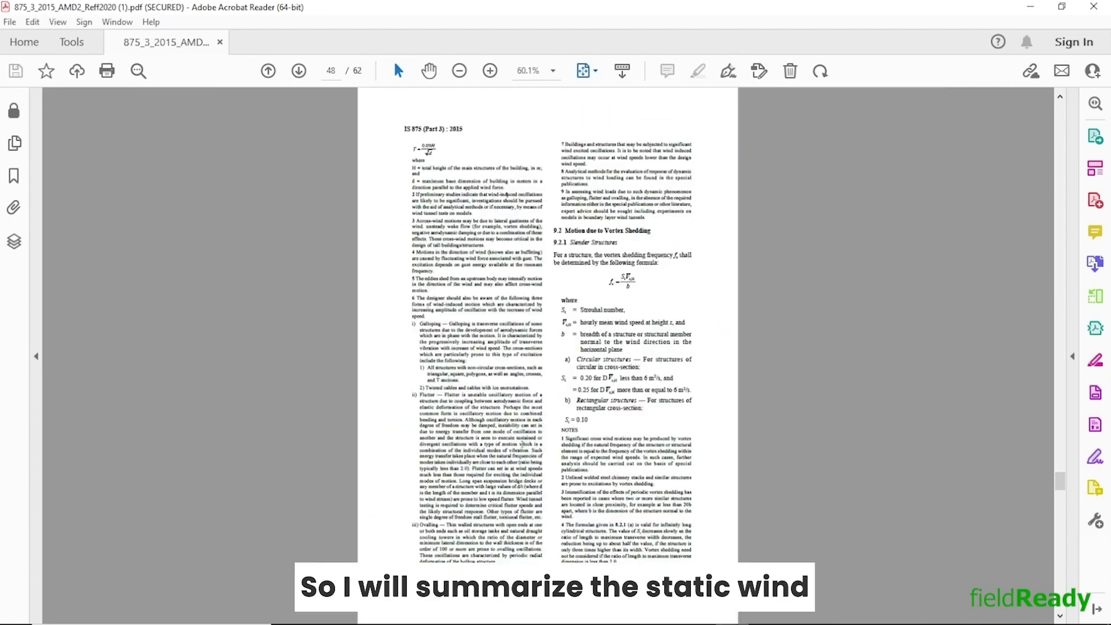
scroll(553, 494, "up", 15)
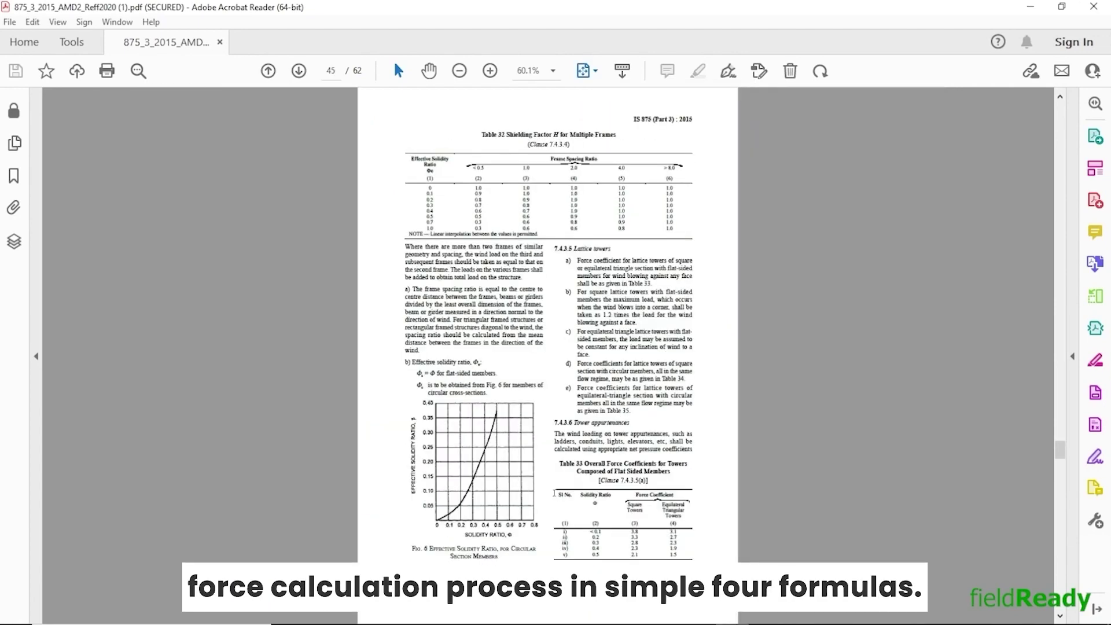
scroll(554, 505, "up", 20)
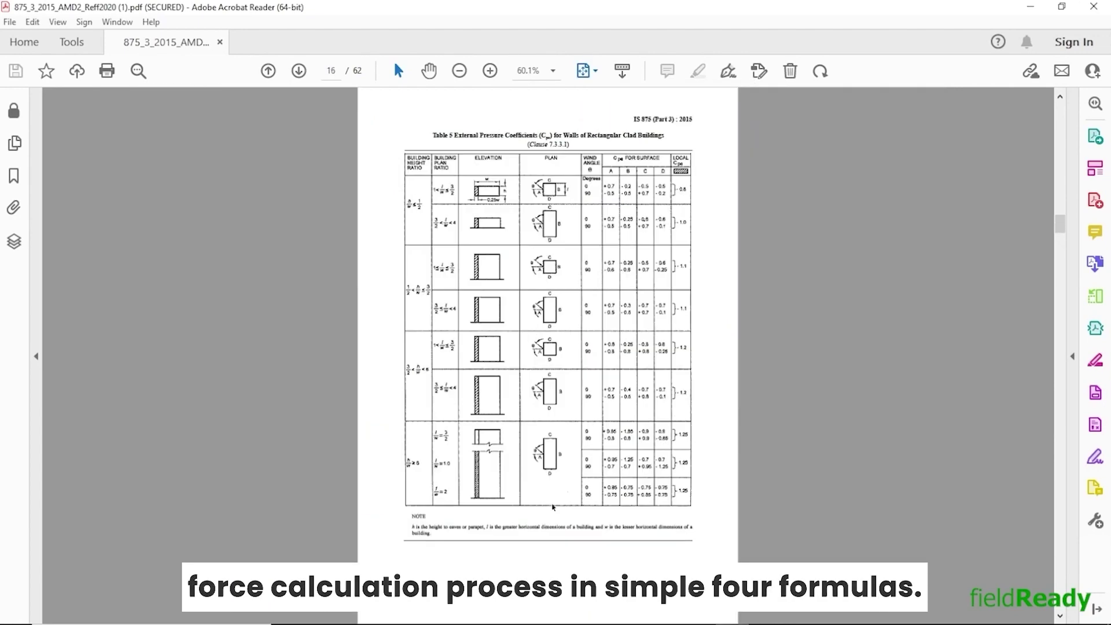
scroll(552, 504, "up", 2)
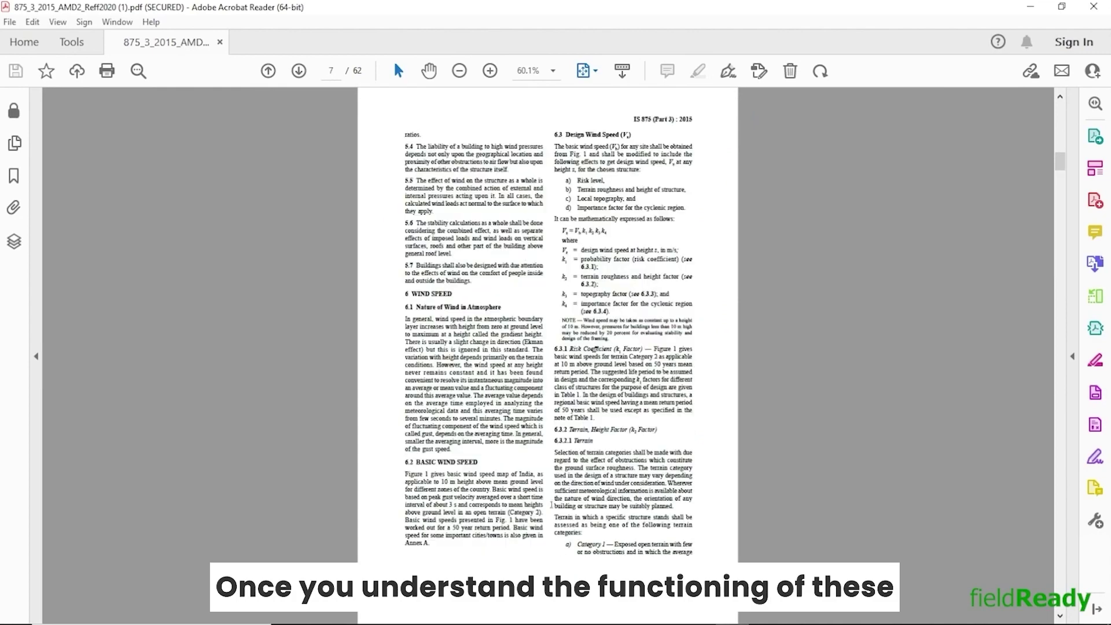
left_click(489, 70)
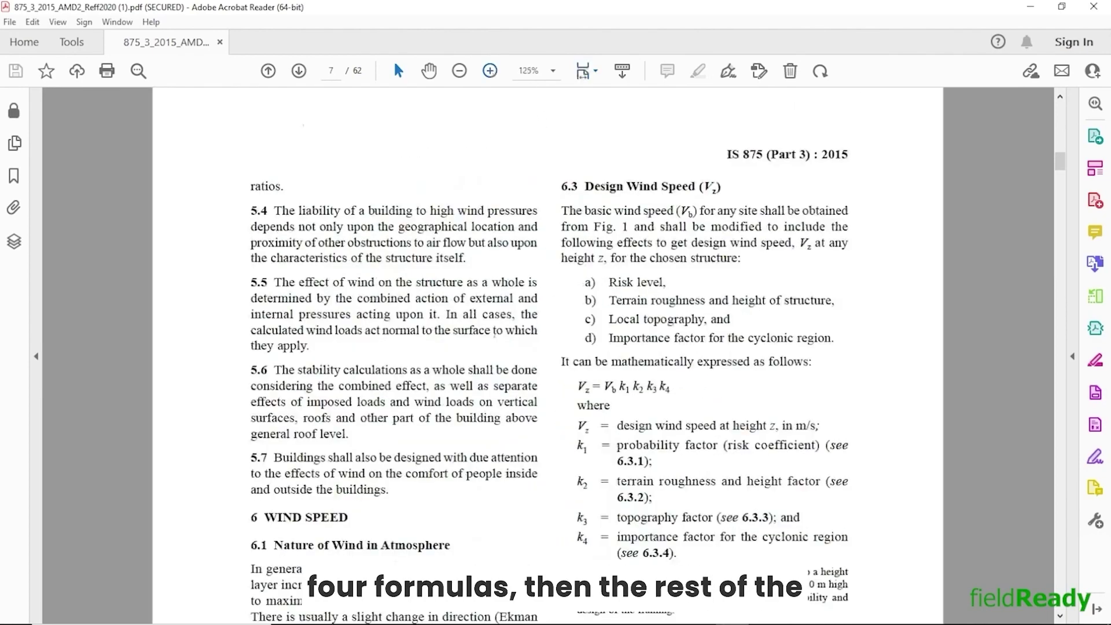
scroll(494, 430, "down", 2)
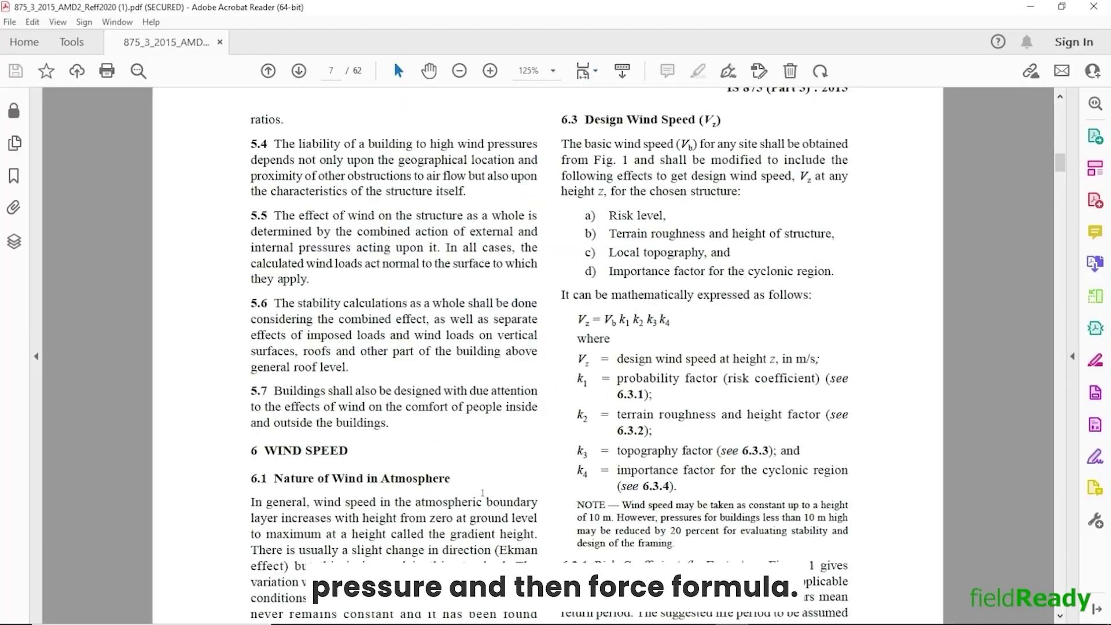
- Fit the full page, move to page 8 and zoom in three times on the wind speed map
left_click(595, 70)
left_click(637, 87)
scroll(559, 438, "down", 1)
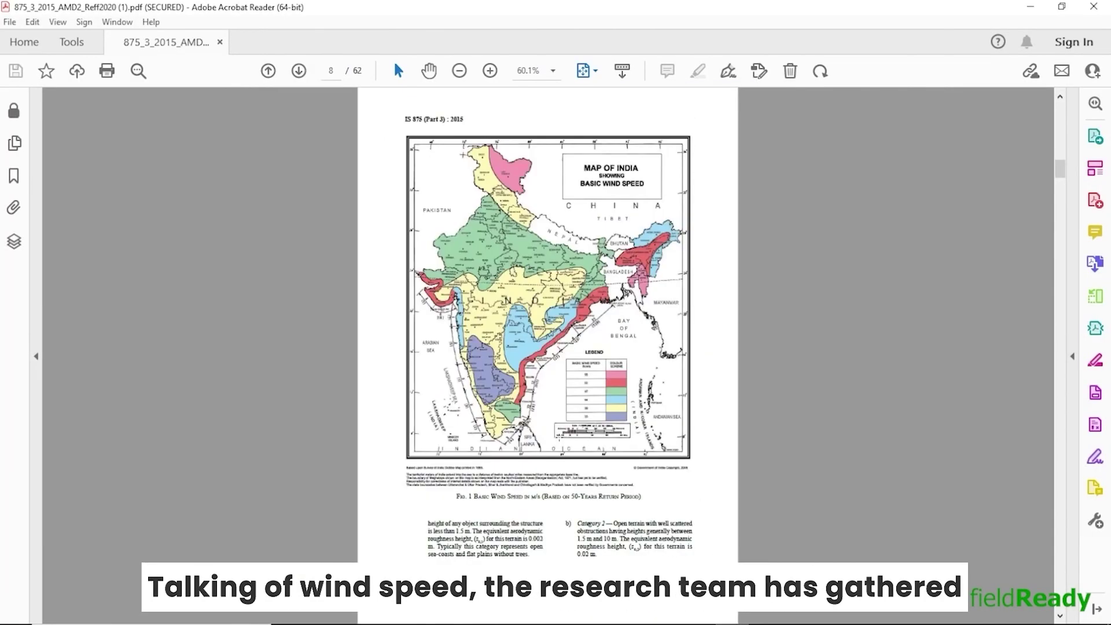
left_click(490, 70)
left_click(489, 71)
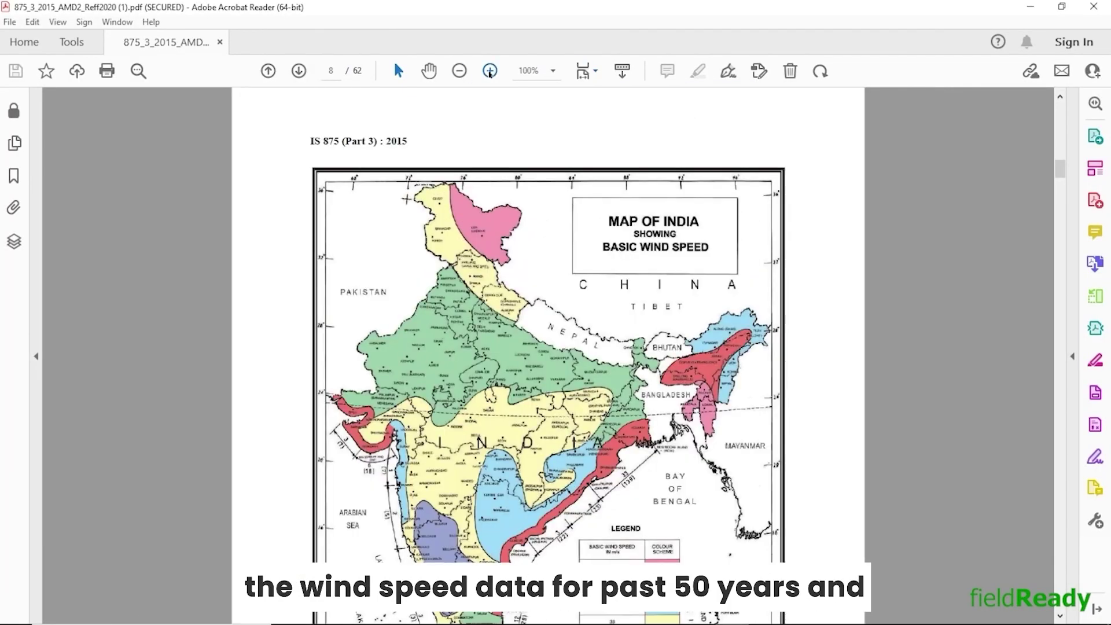
left_click(490, 70)
- Scroll around the enlarged map to view the basic wind speed zones and legend
scroll(548, 354, "down", 3)
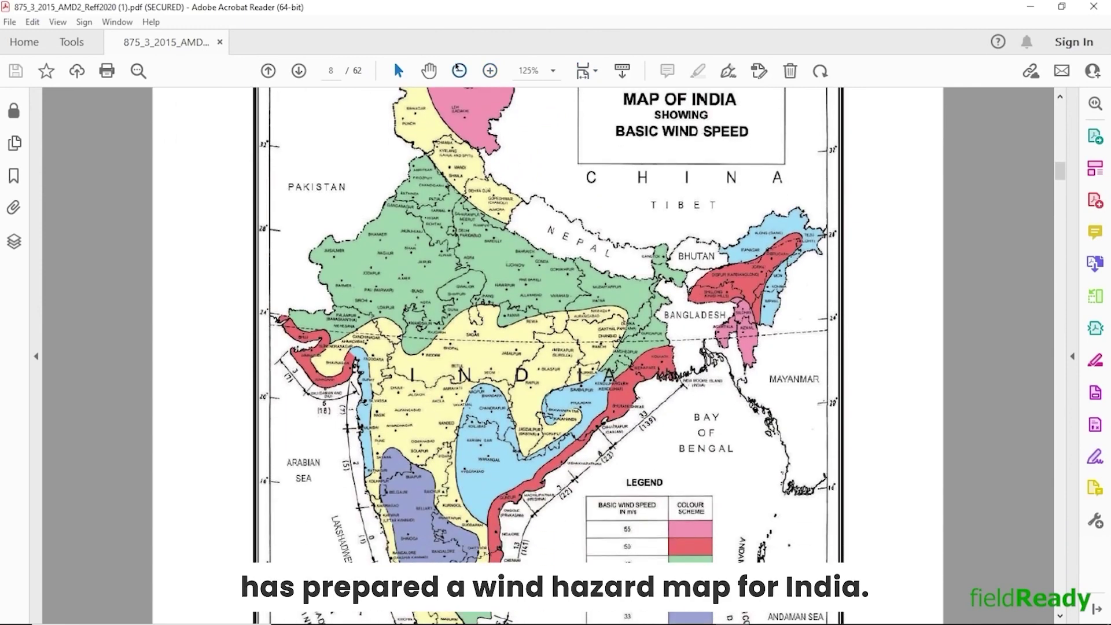
scroll(203, 272, "down", 1, "ctrl")
scroll(202, 272, "up", 1)
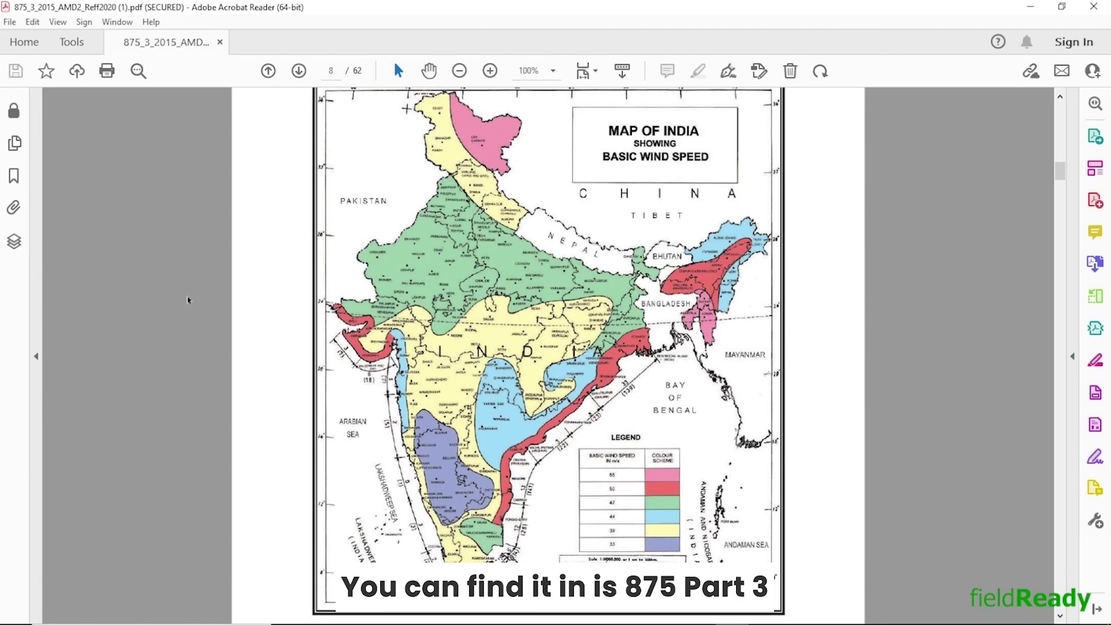
scroll(188, 300, "down", 2)
scroll(303, 473, "down", 2)
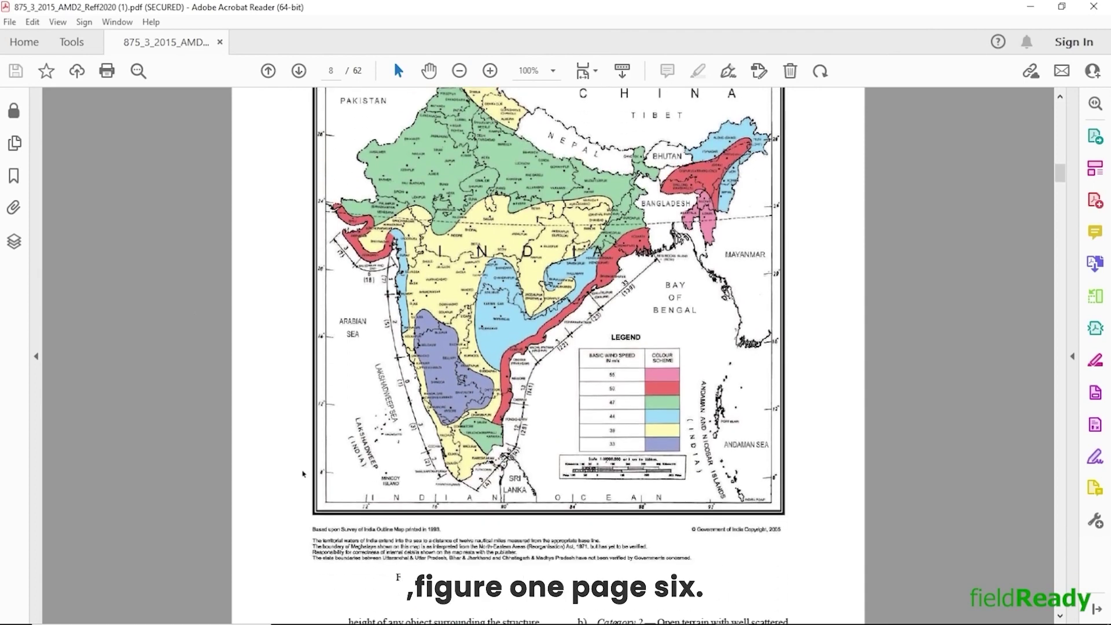
scroll(302, 473, "down", 6)
scroll(251, 492, "up", 5)
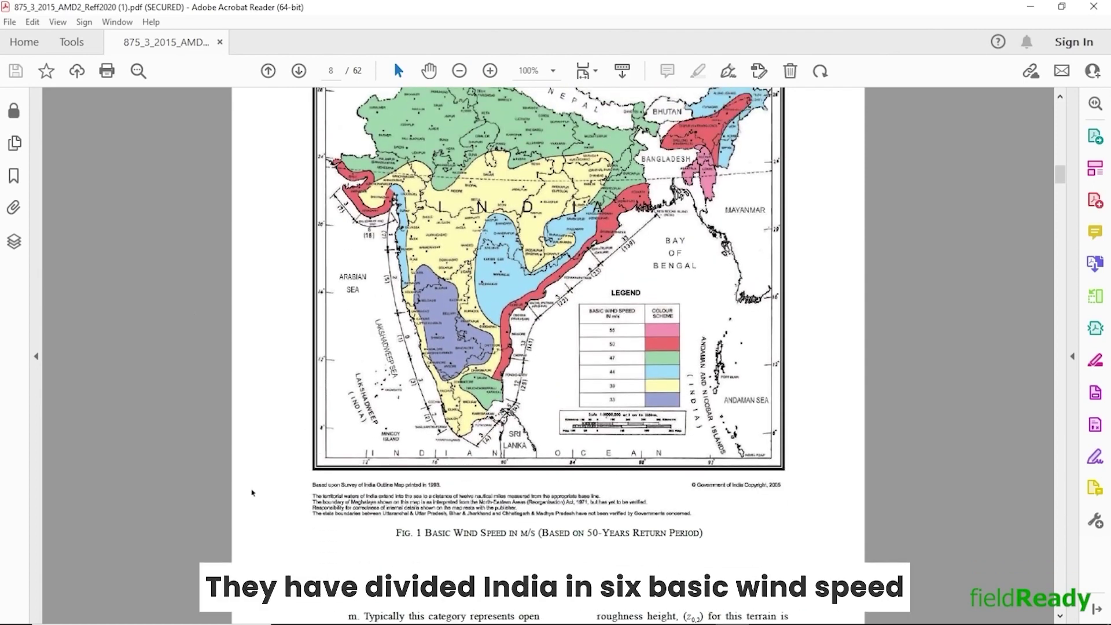
scroll(252, 493, "up", 5)
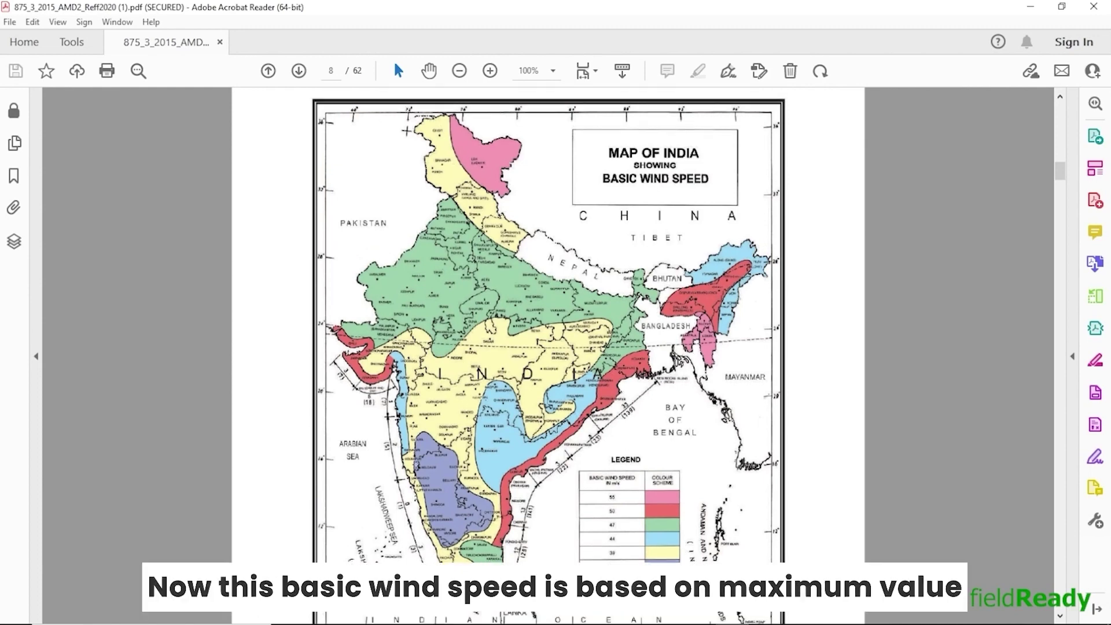
scroll(387, 547, "up", 10)
scroll(388, 547, "down", 1)
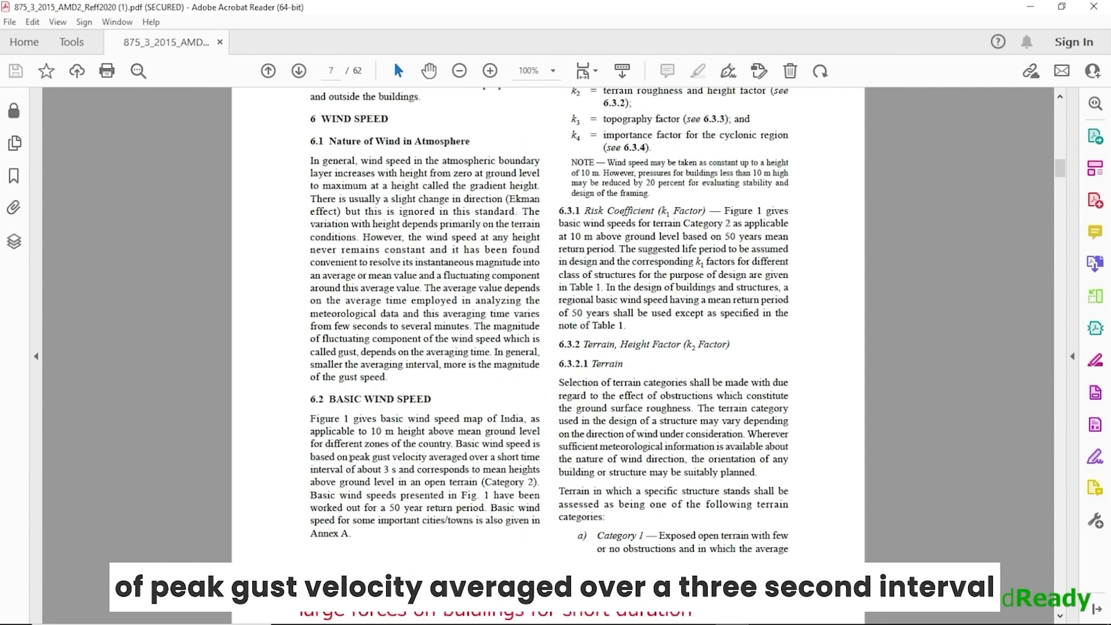
left_click_drag(349, 457, 514, 508)
left_click(406, 530)
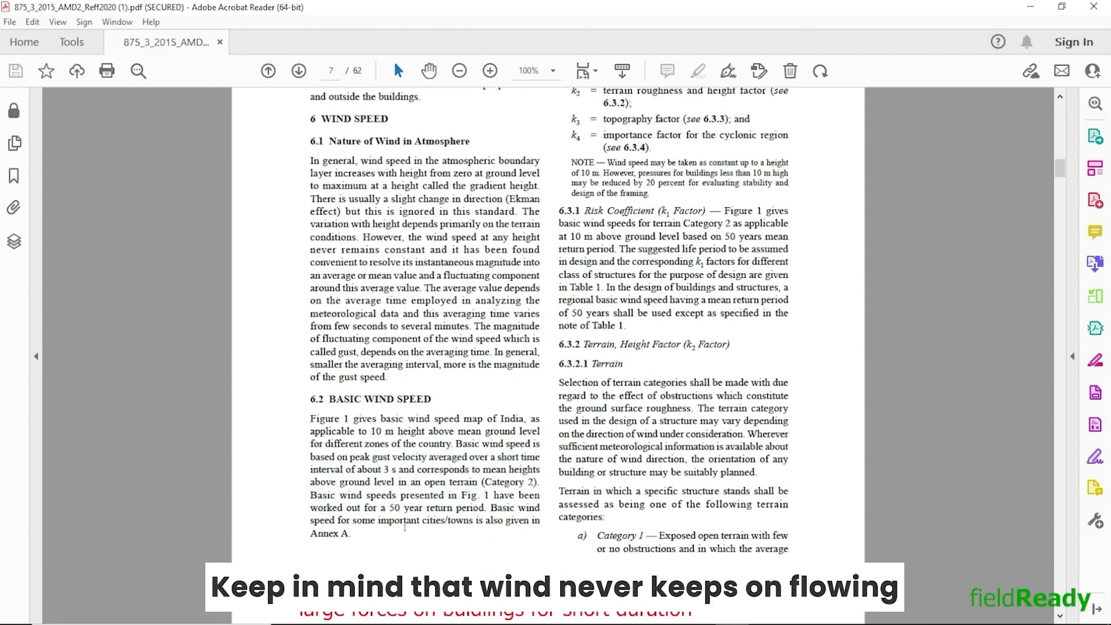
left_click_drag(349, 457, 426, 458)
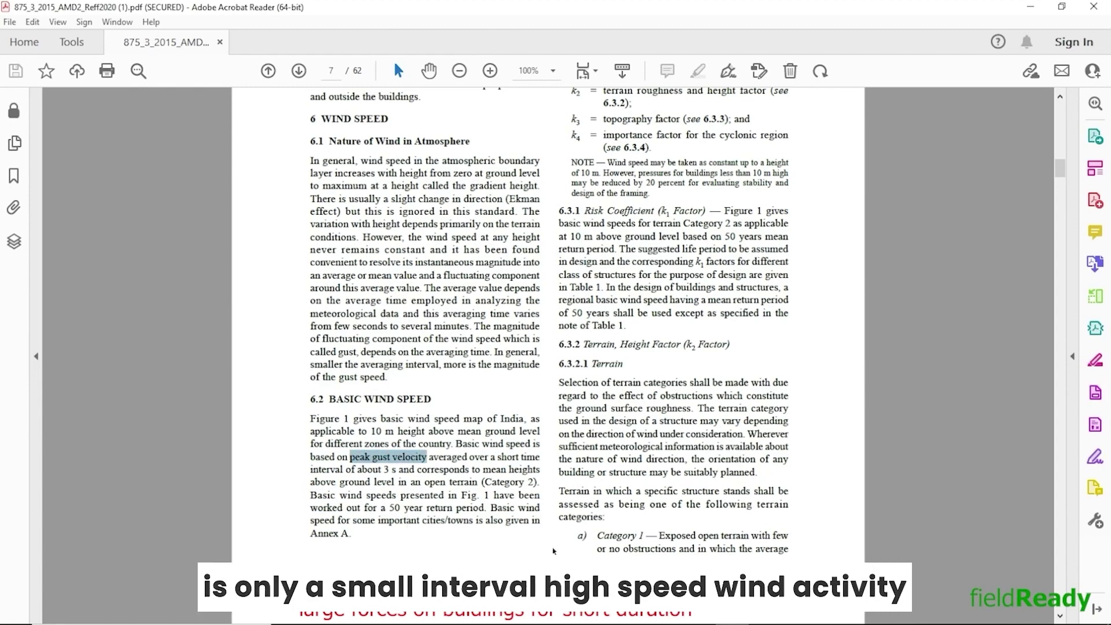
scroll(377, 494, "down", 15)
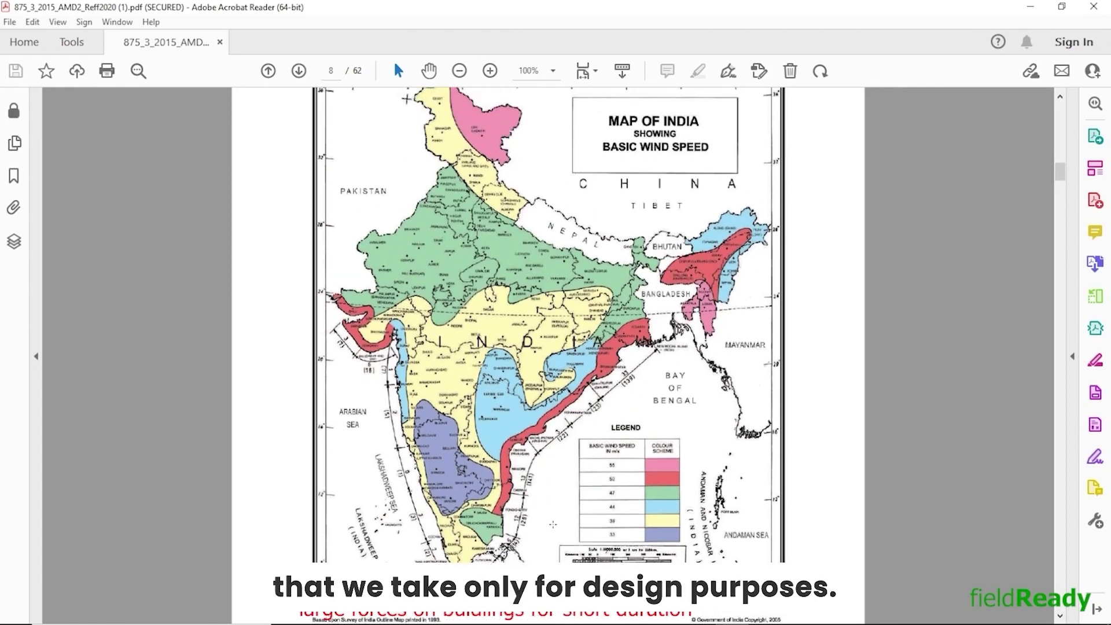
- Browse the Start menu app list to launch the web browser for Windfinder's Jaipur Airport page
key("super")
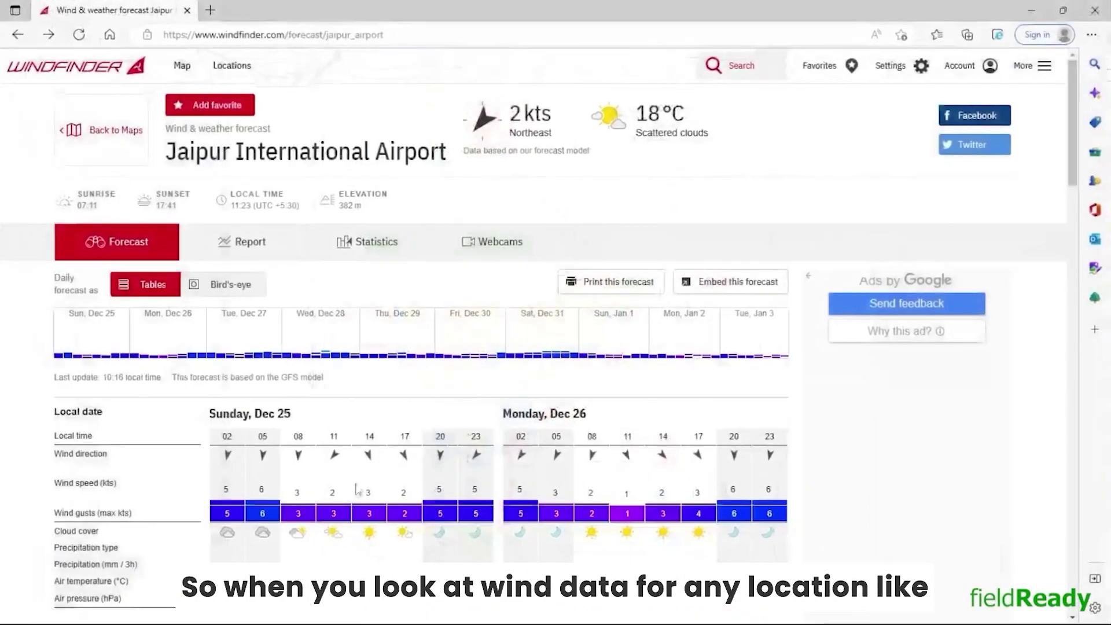
scroll(301, 370, "down", 1)
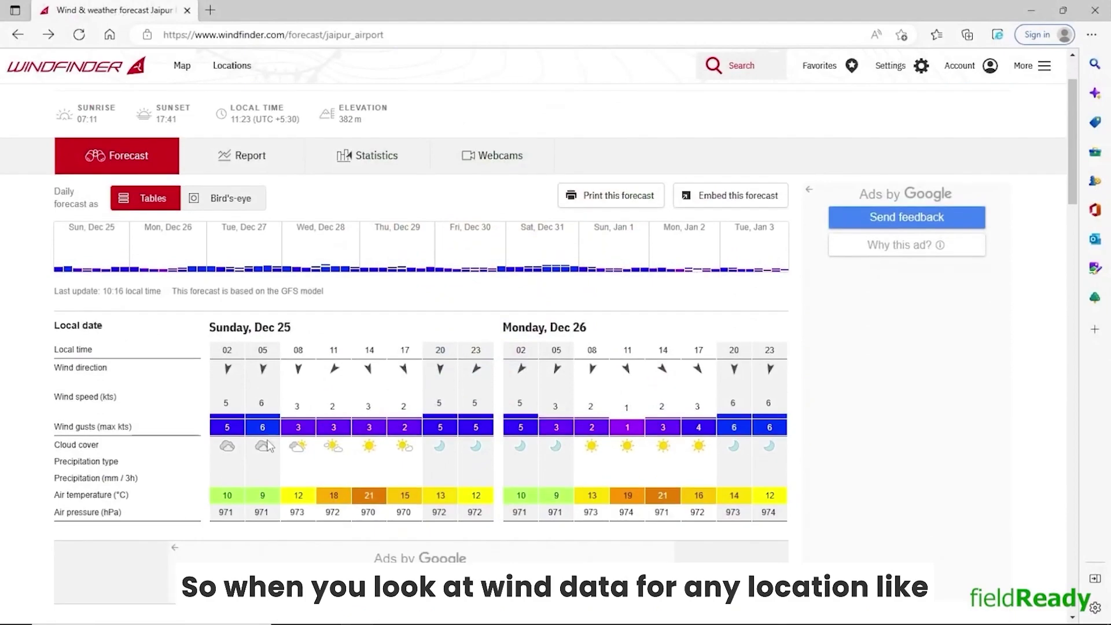
scroll(260, 261, "up", 1)
scroll(269, 478, "down", 5)
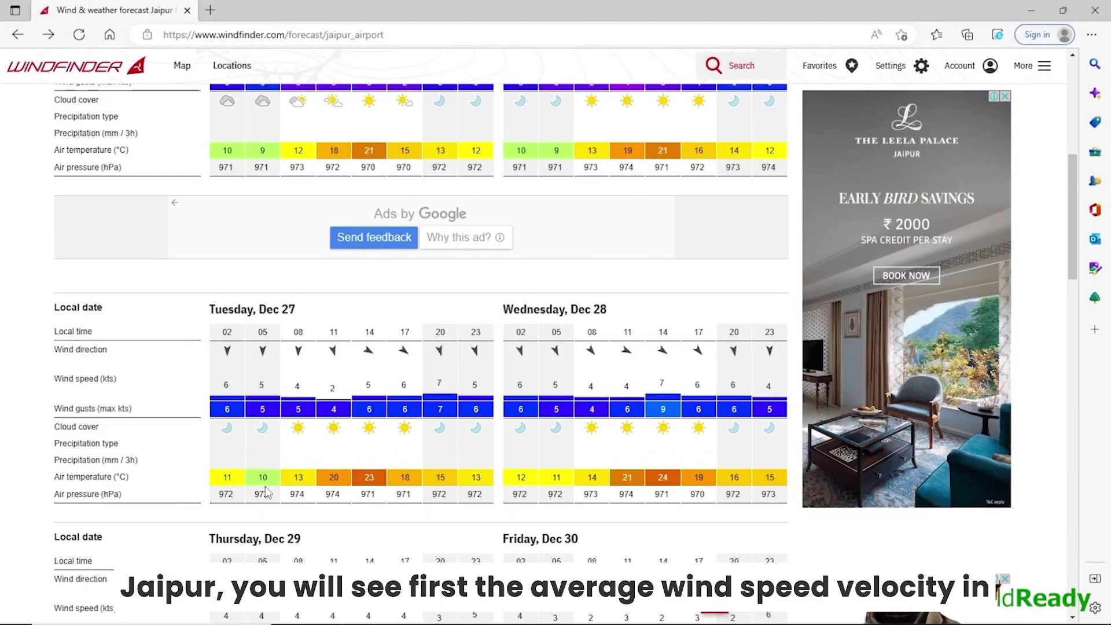
scroll(269, 489, "up", 3)
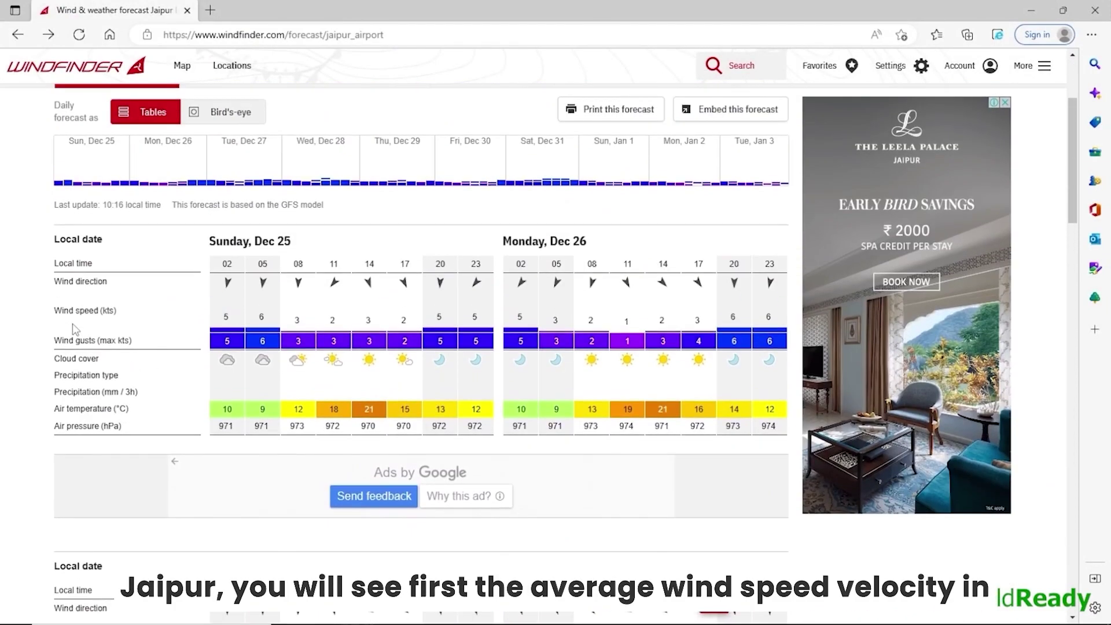
left_click_drag(61, 316, 129, 317)
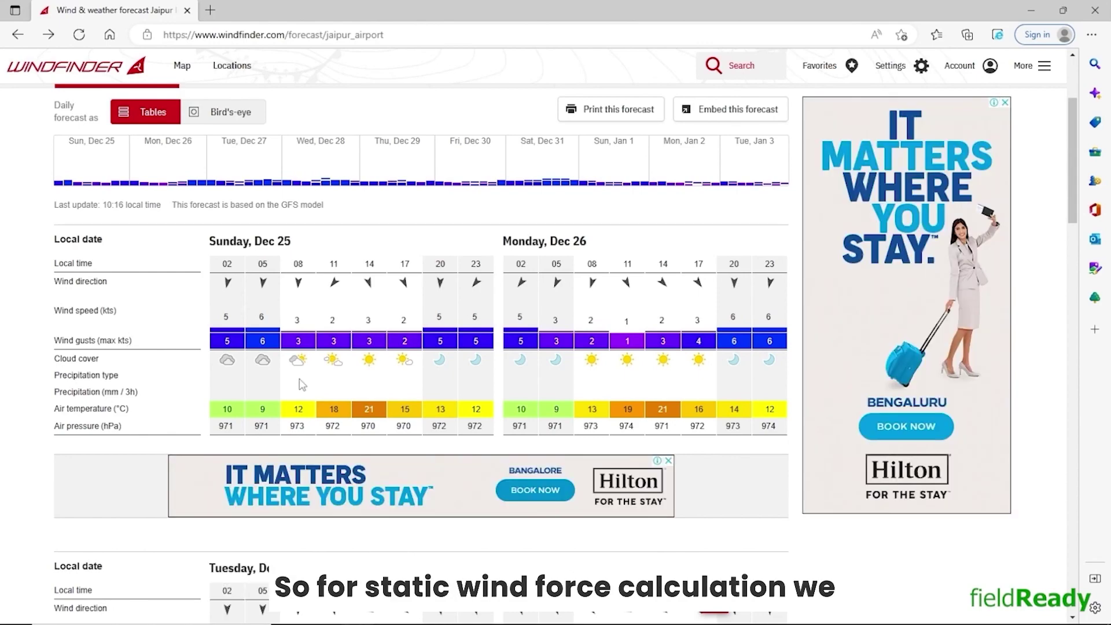
scroll(317, 408, "down", 4)
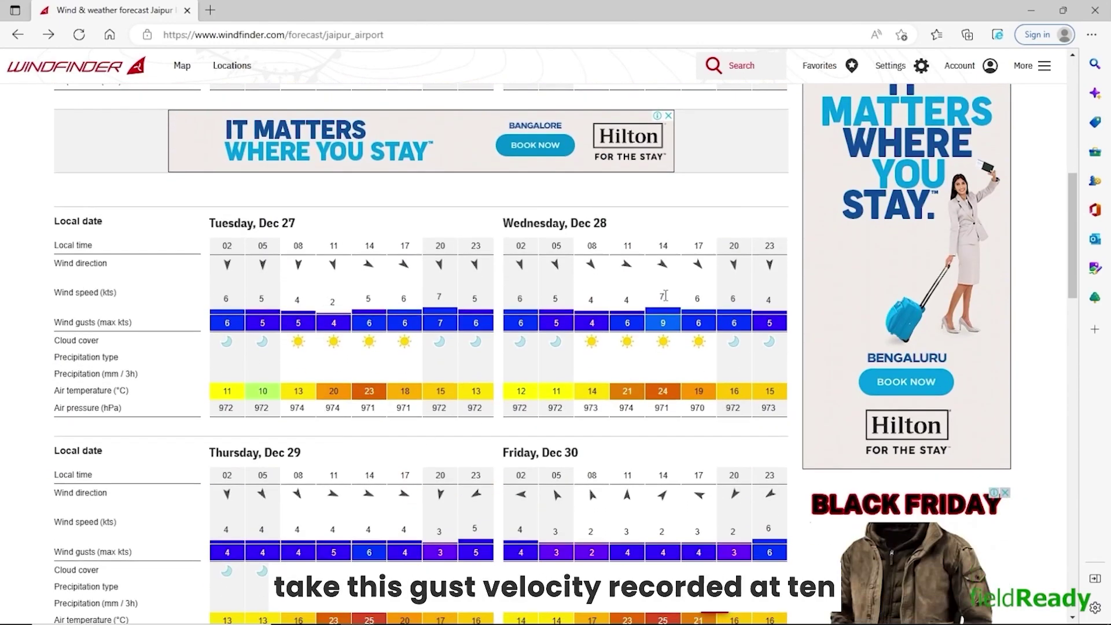